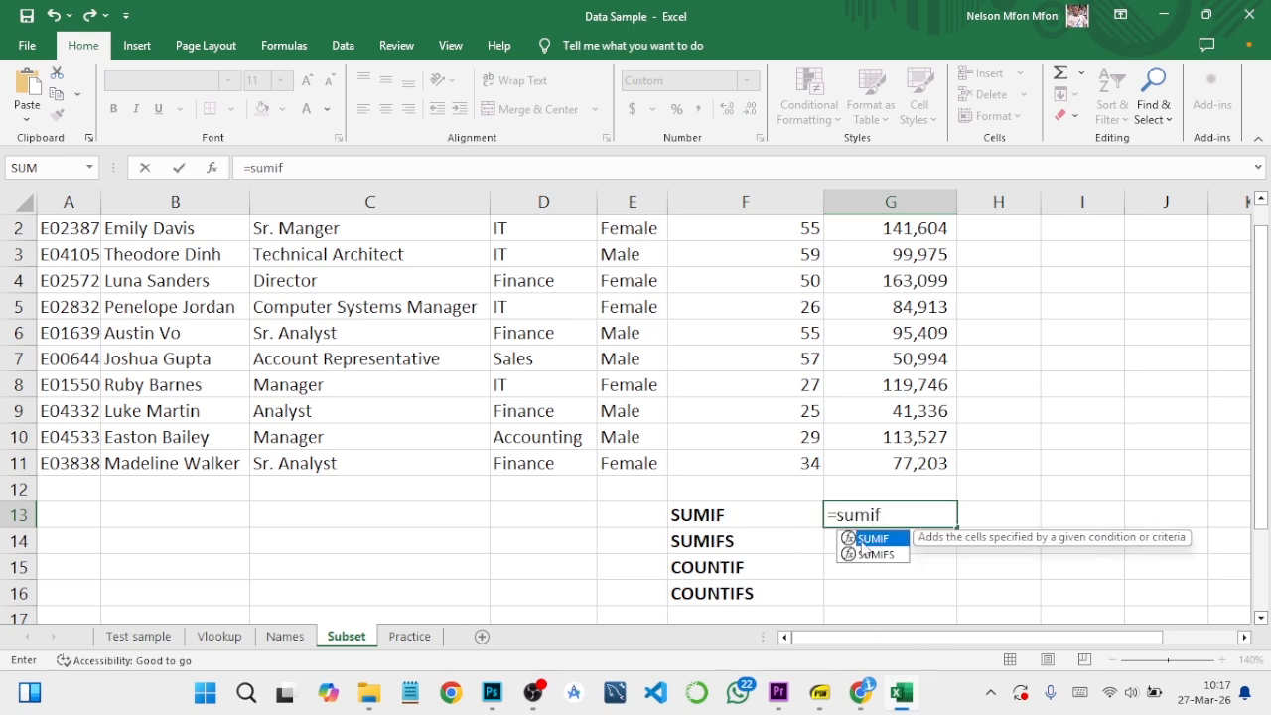
Step: Start a SUMIF formula beside the SUMIF label and consult the SUMIF question in the Excel Calculations Questions Task PDF
double_click(862, 541)
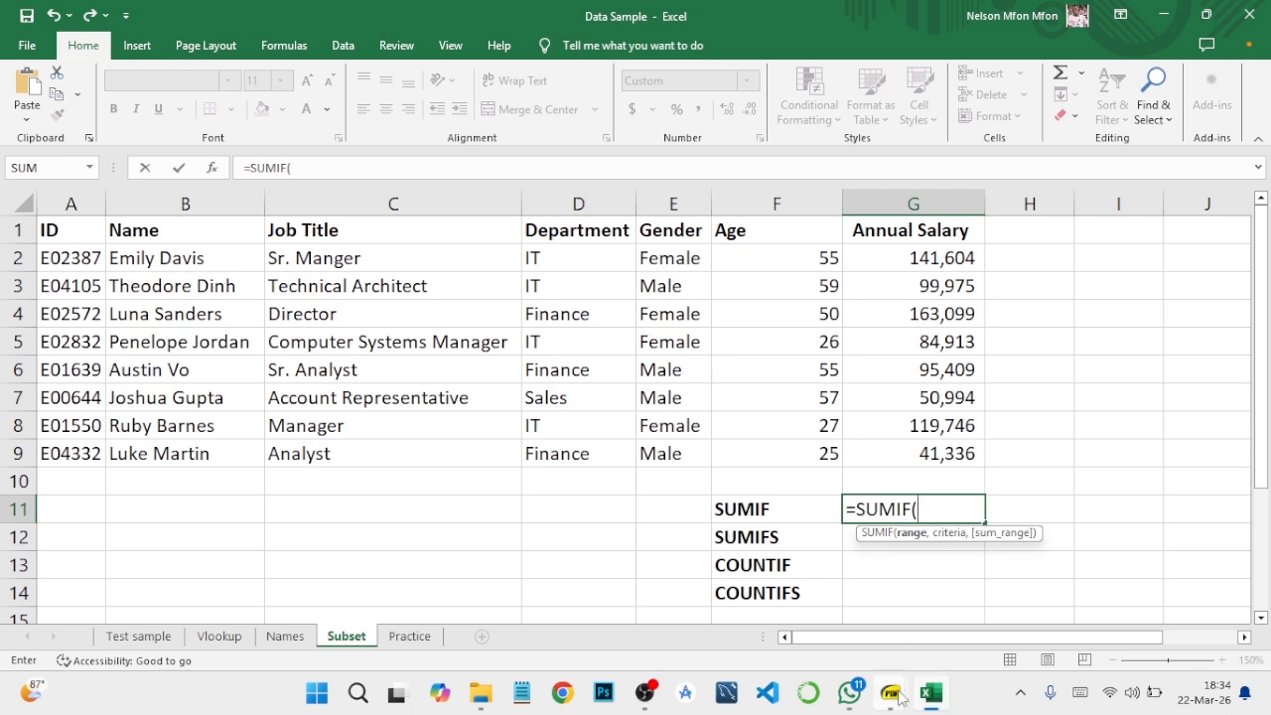
mouse_move(890, 692)
left_click(887, 611)
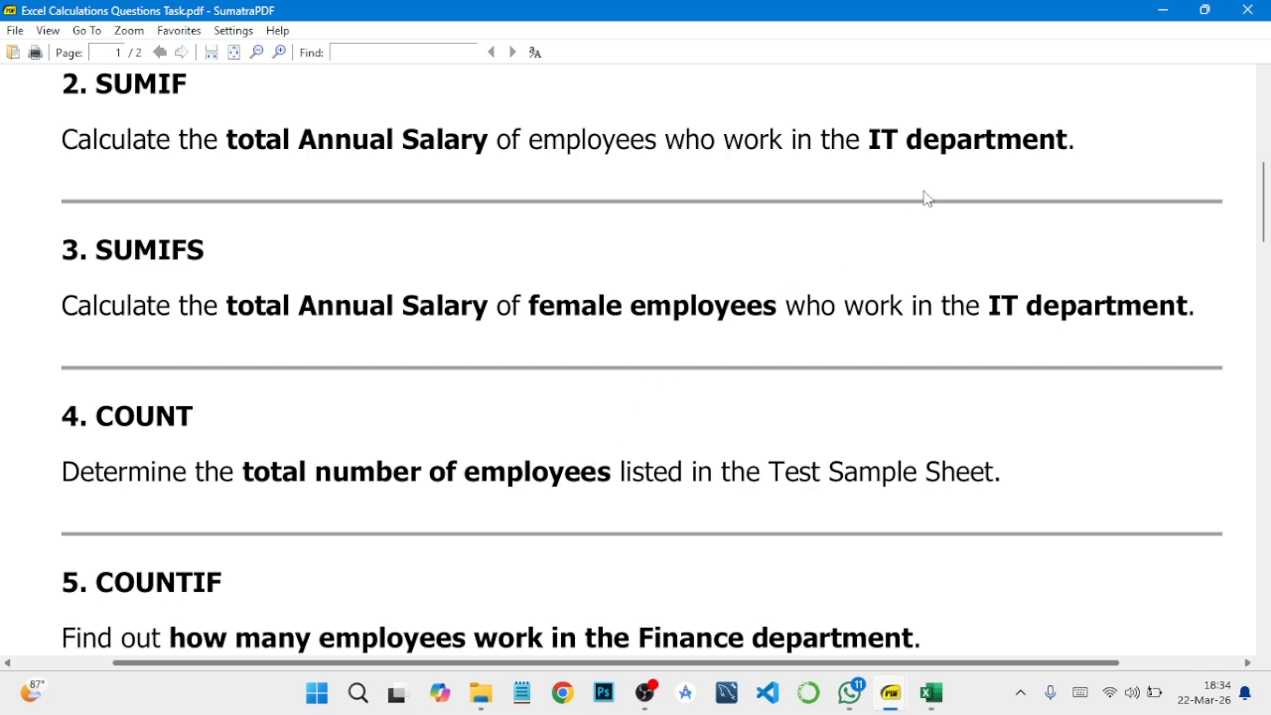
left_click(1164, 20)
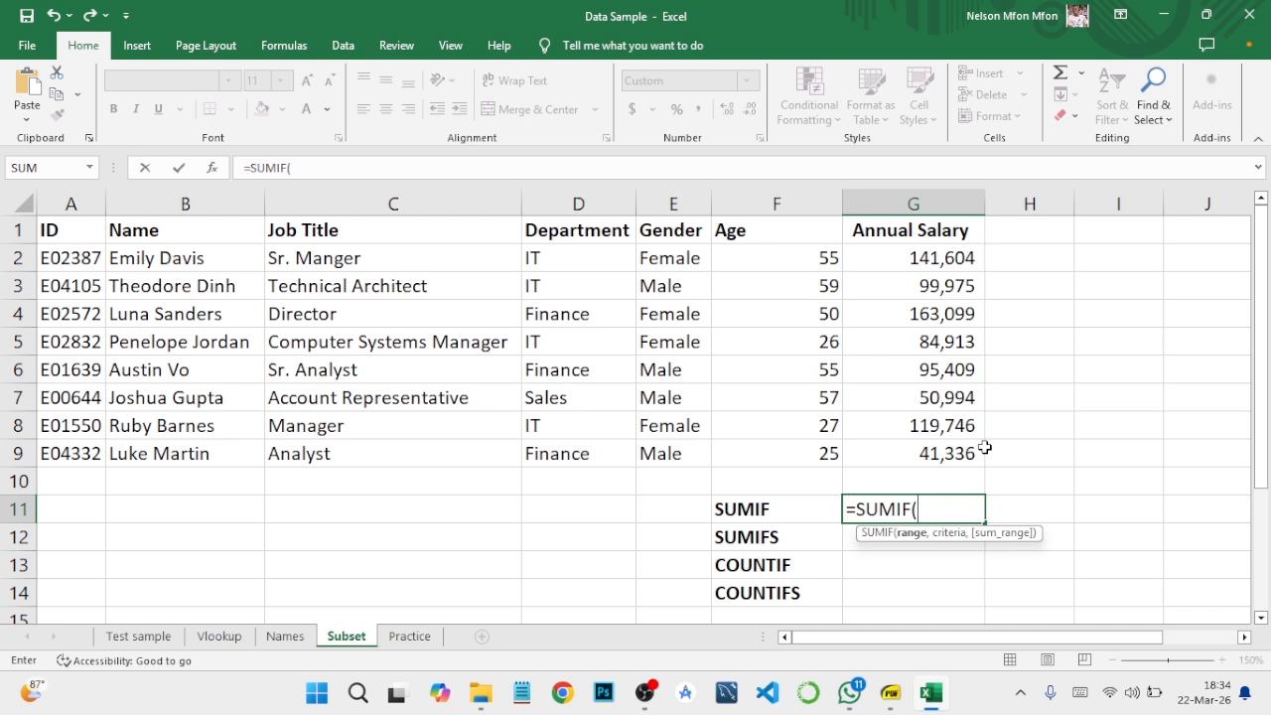
Step: Enter the Department cells D2:D9 as the criteria range of the SUMIF formula
type("d2")
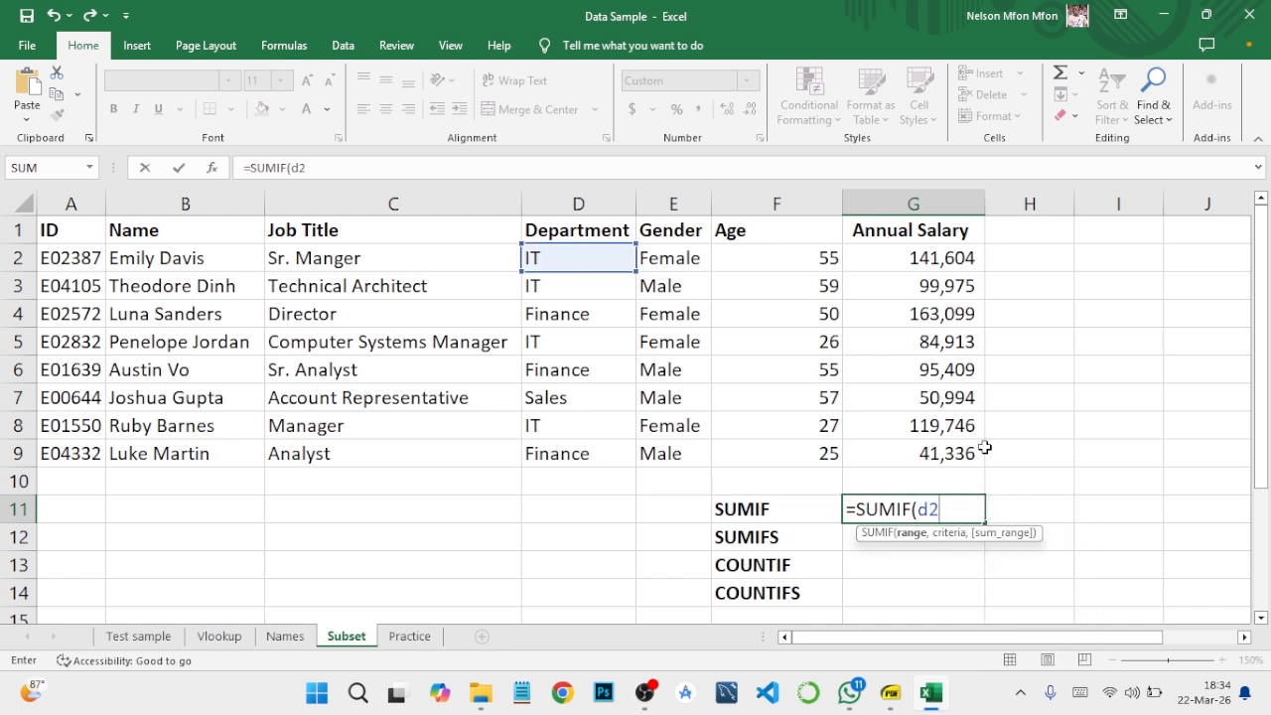
type("\"")
key("BackSpace")
type(":d9")
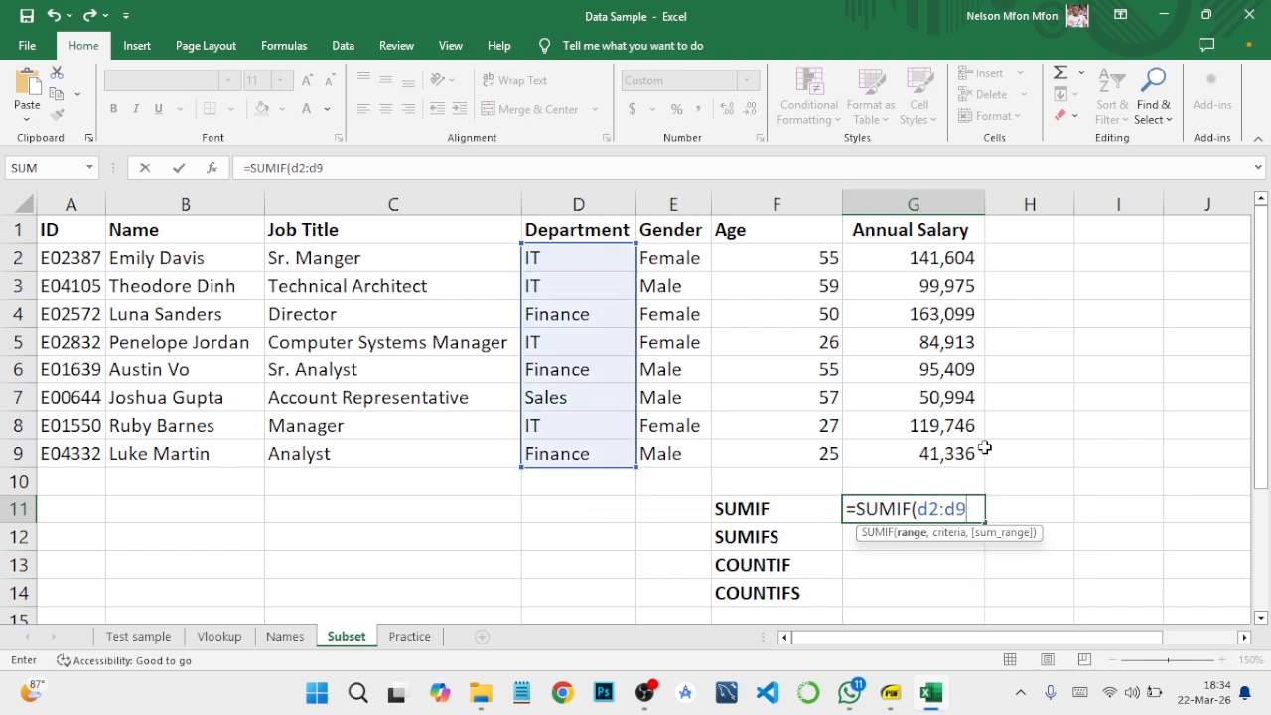
type(",")
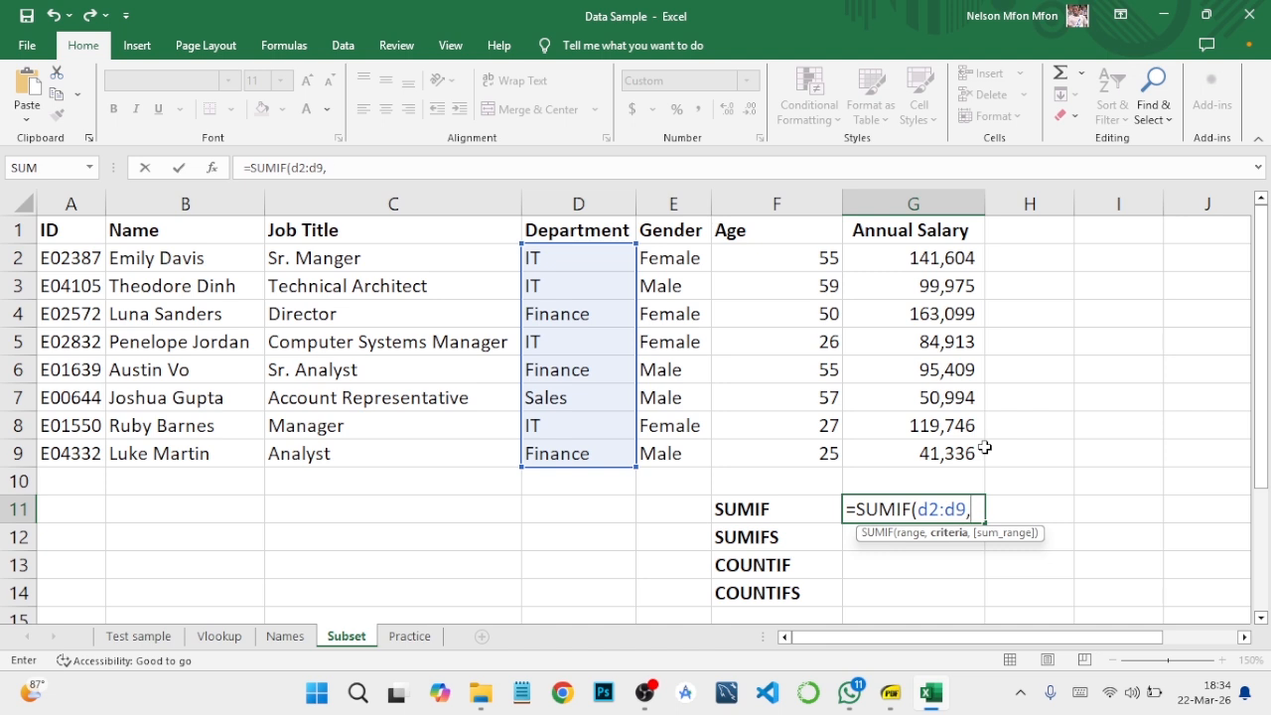
Step: Complete the SUMIF formula in G11 with the criterion "=finance" and the sum range G2:G9
type("\"=finance")
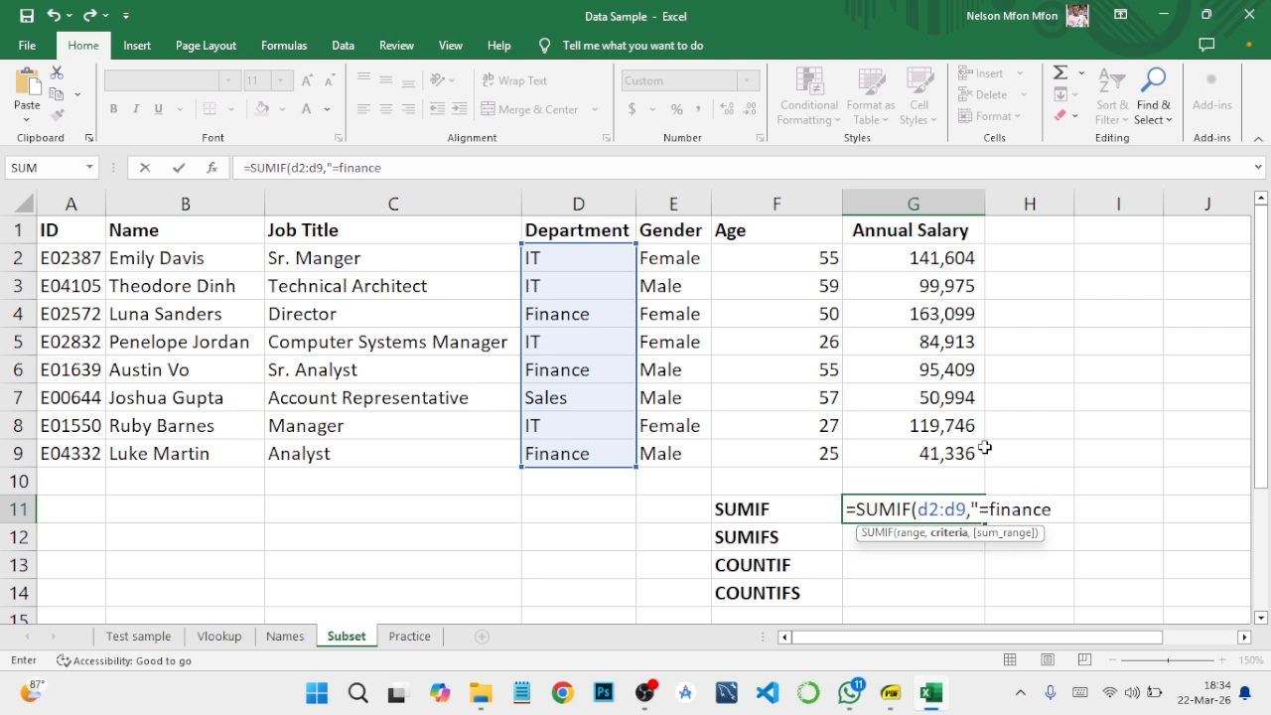
type("\",")
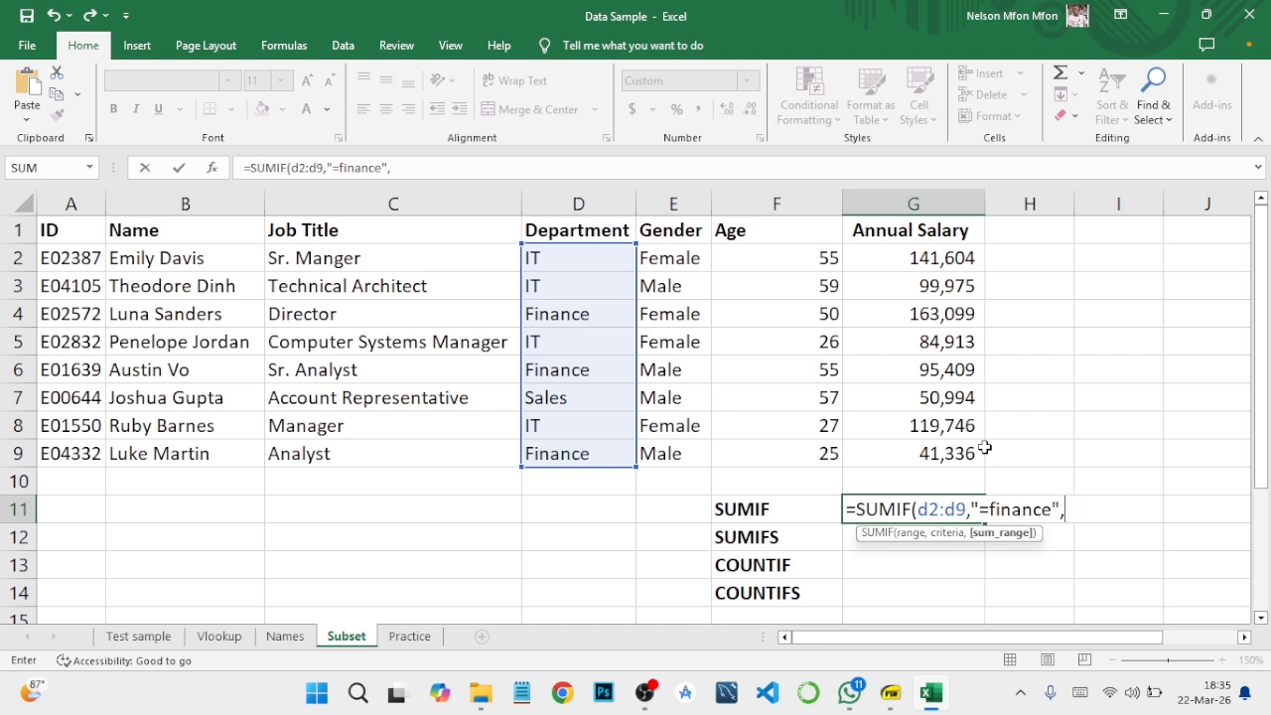
type("g2")
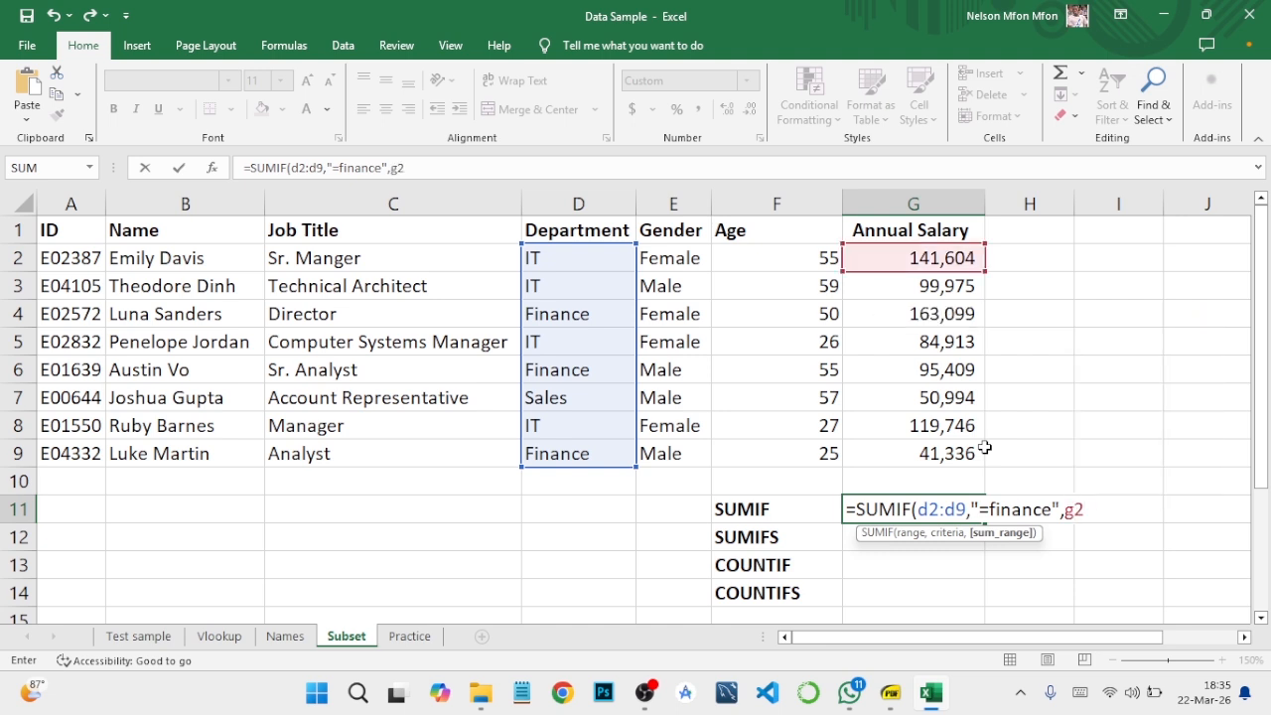
type(":g9")
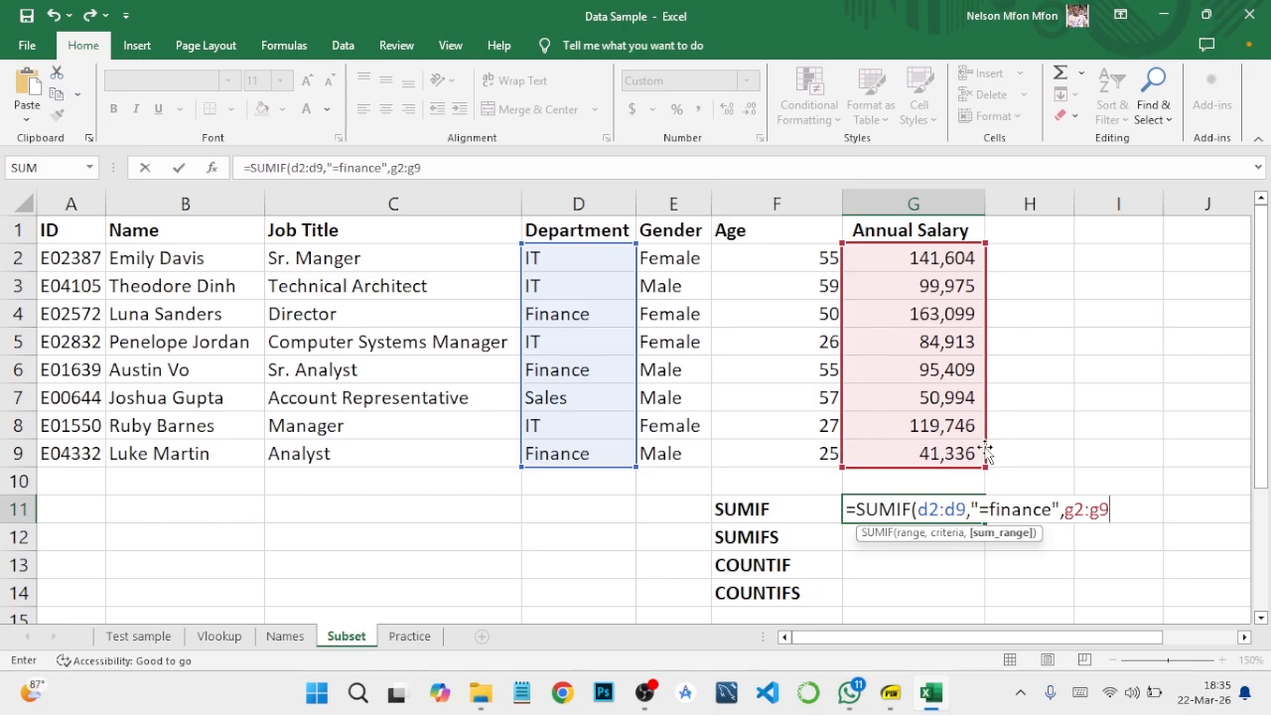
type(")")
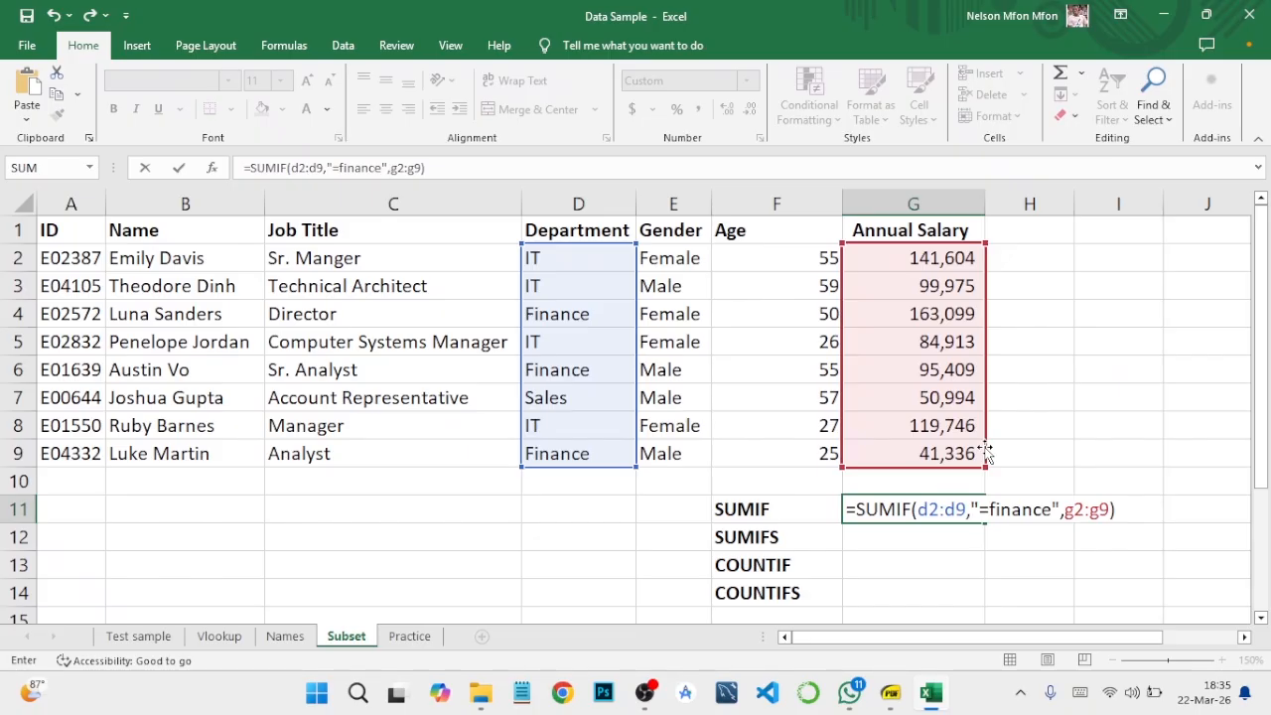
key("Return")
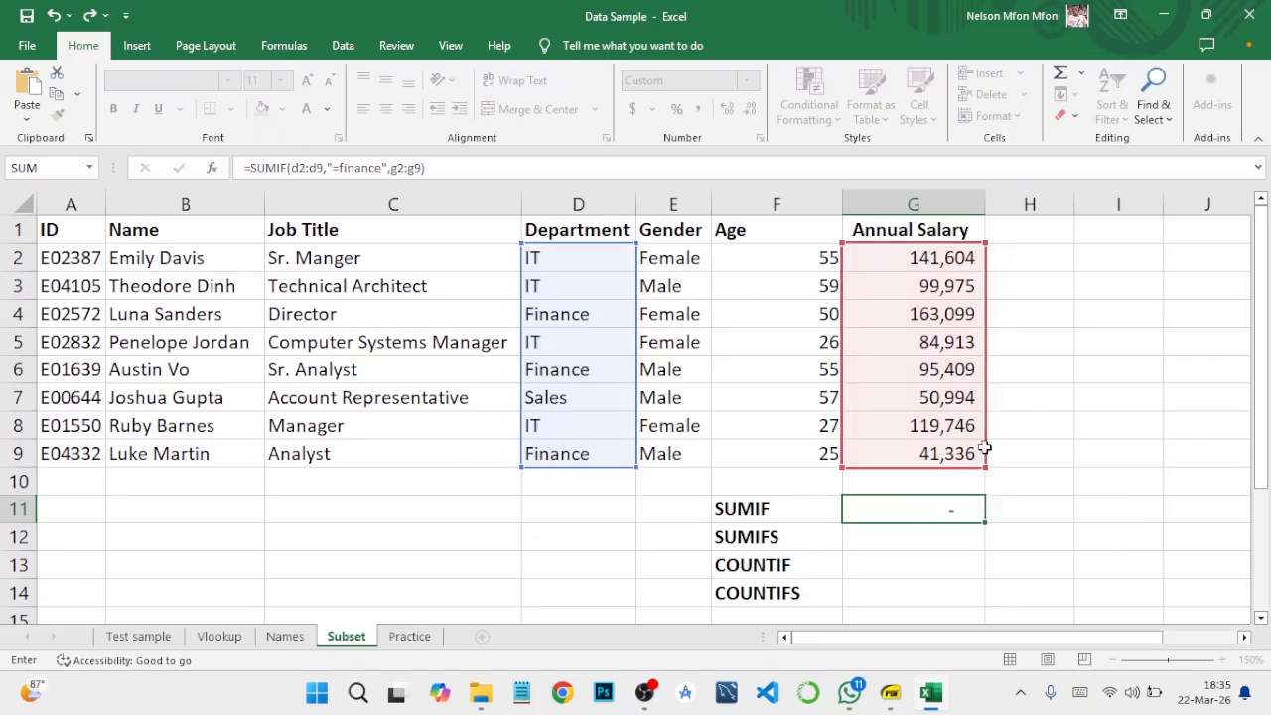
left_click(884, 510)
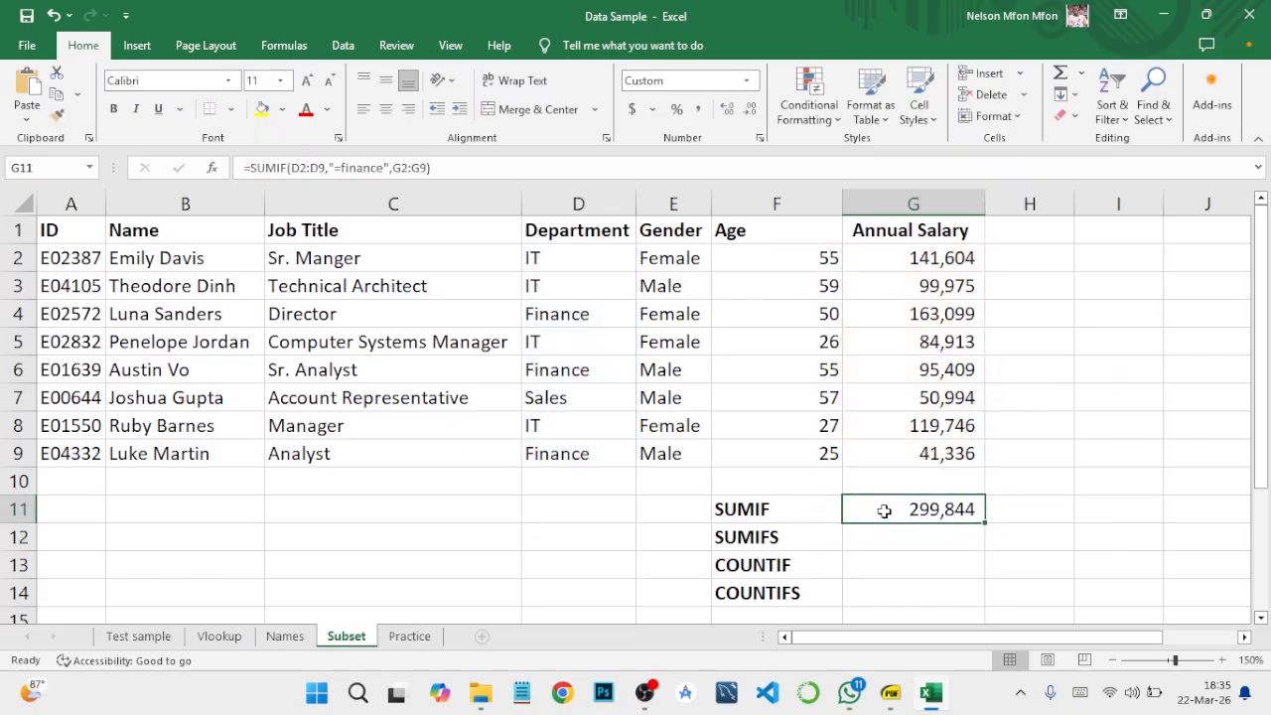
Step: Select the Finance employees' salaries in G9, G6 and G4 together to check their sum against the SUMIF result
left_click(924, 453)
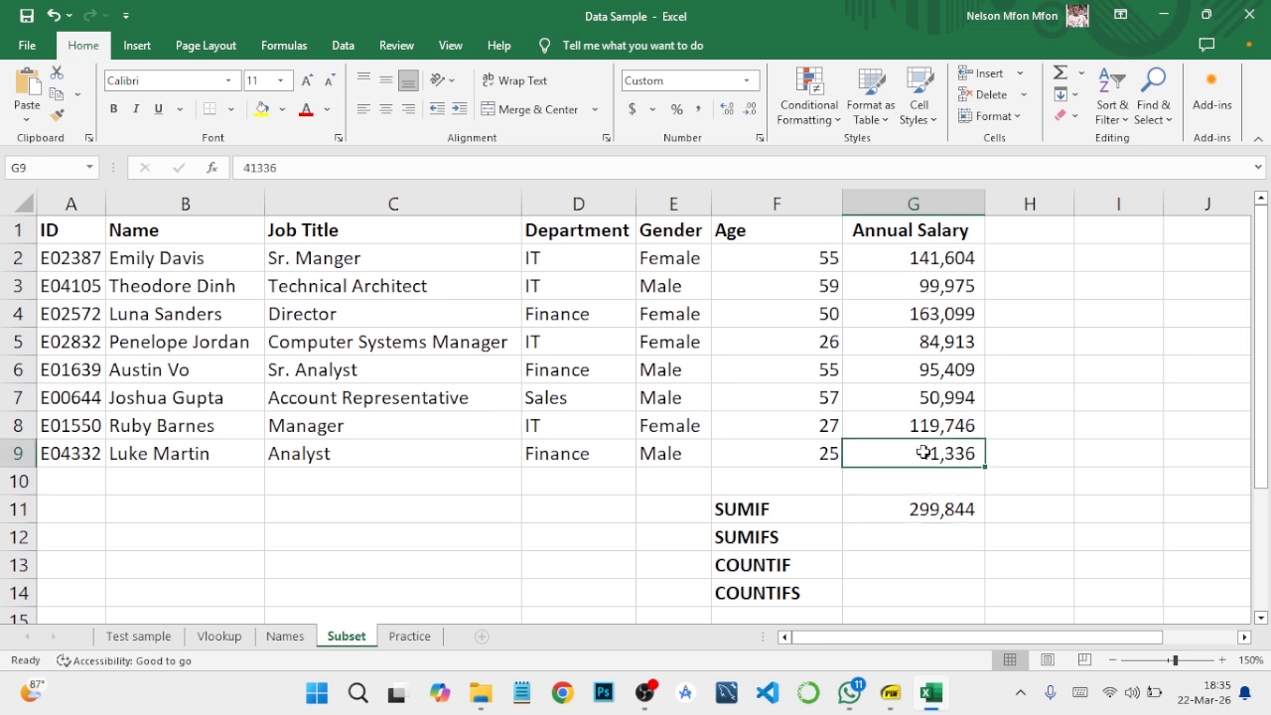
left_click(925, 368, "ctrl")
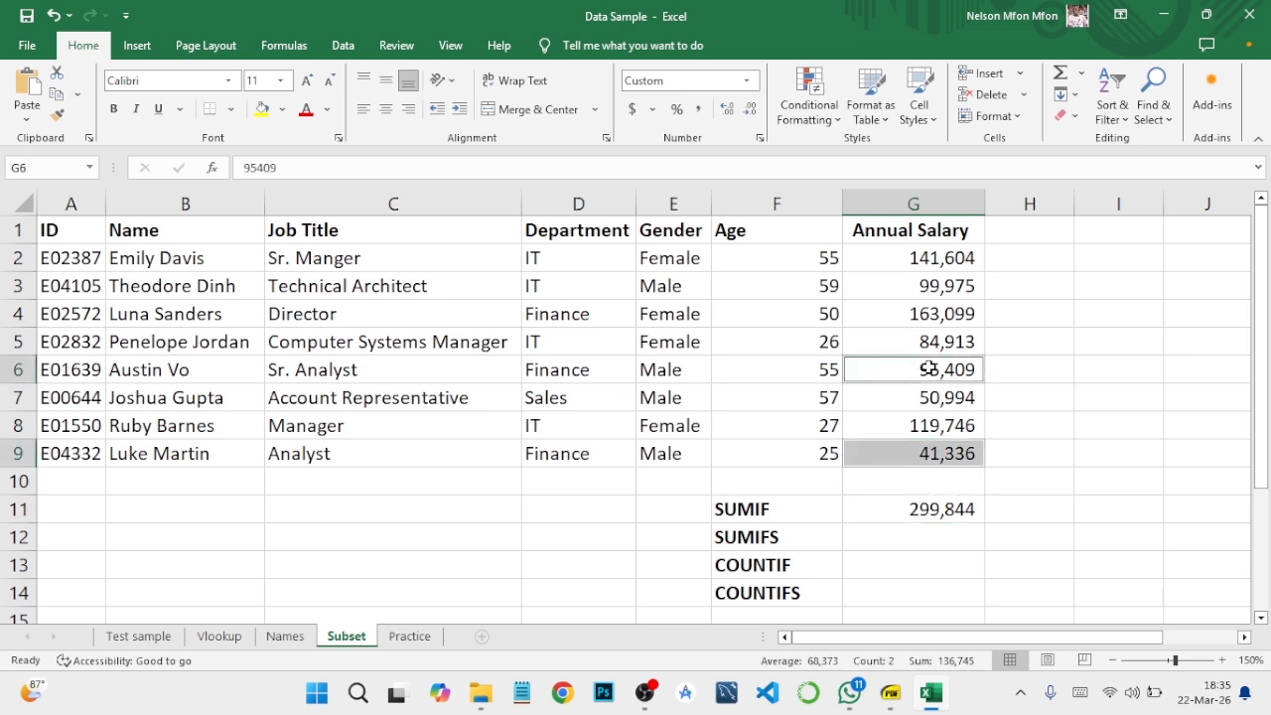
left_click(939, 314, "ctrl")
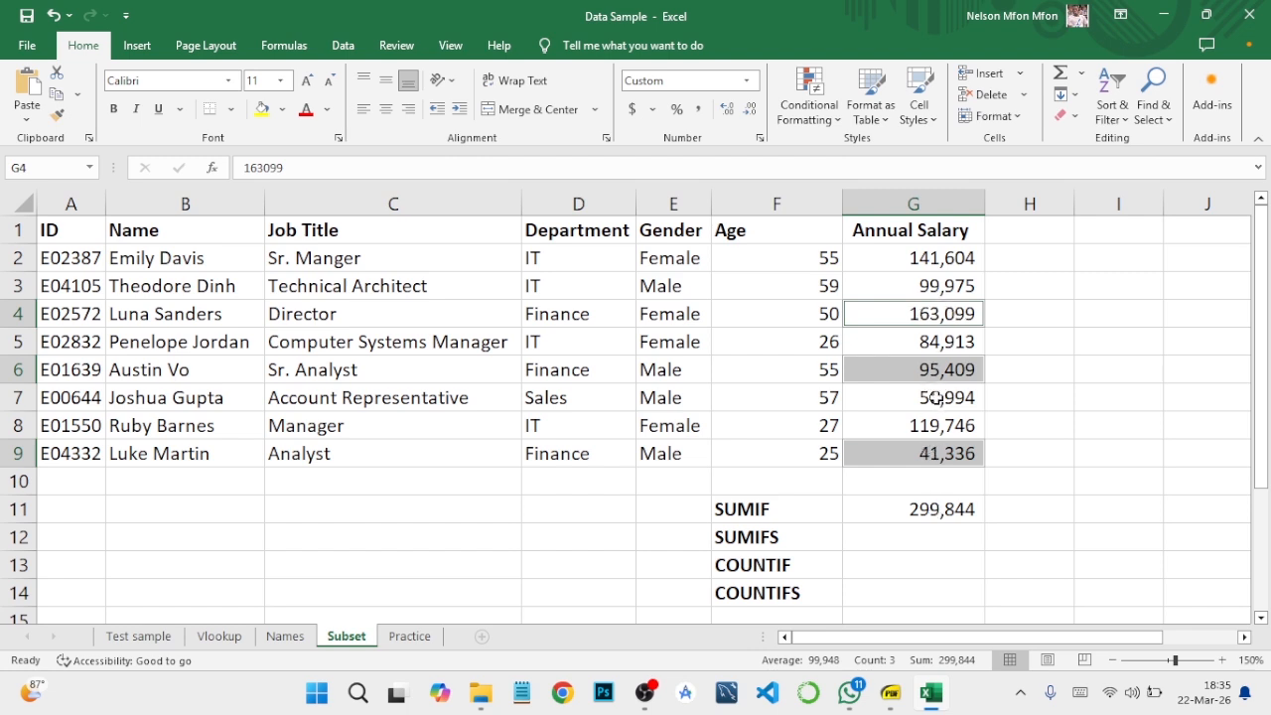
Step: Review the Excel Calculations section of the course outline PDF and the SUMIFS question in the task PDF, returning to Excel with G12 selected
left_click(909, 533)
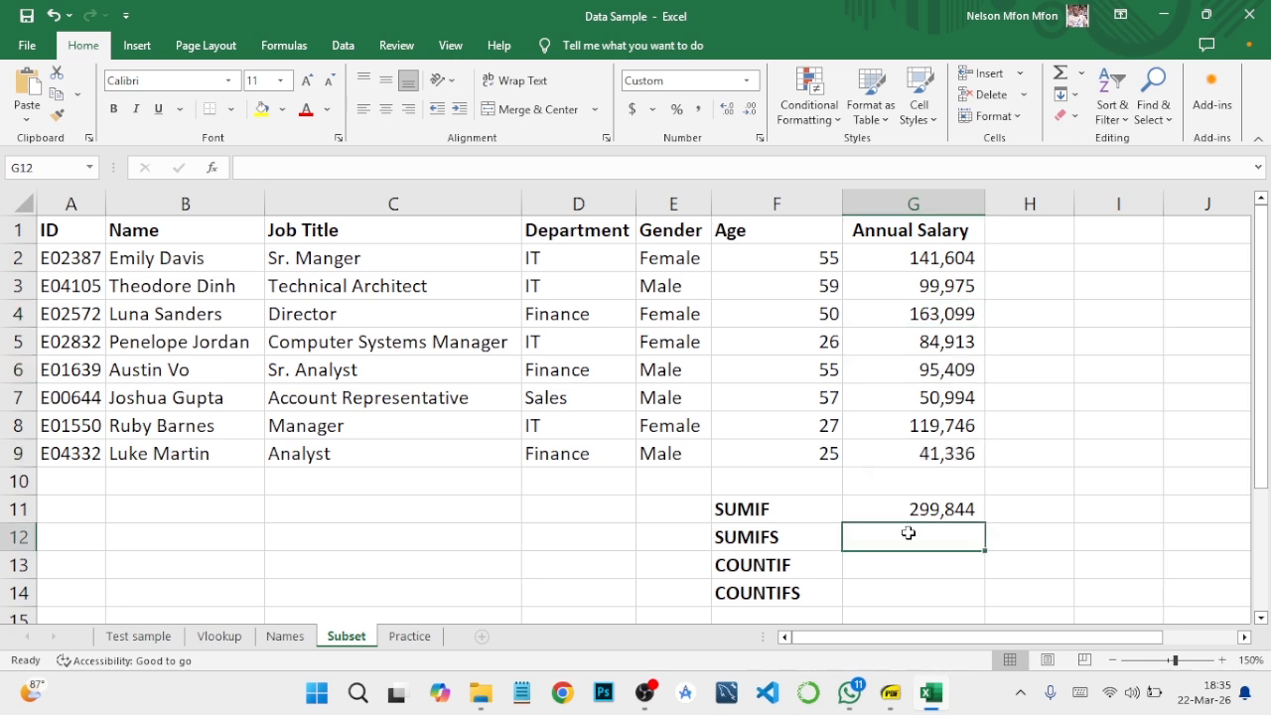
mouse_move(891, 700)
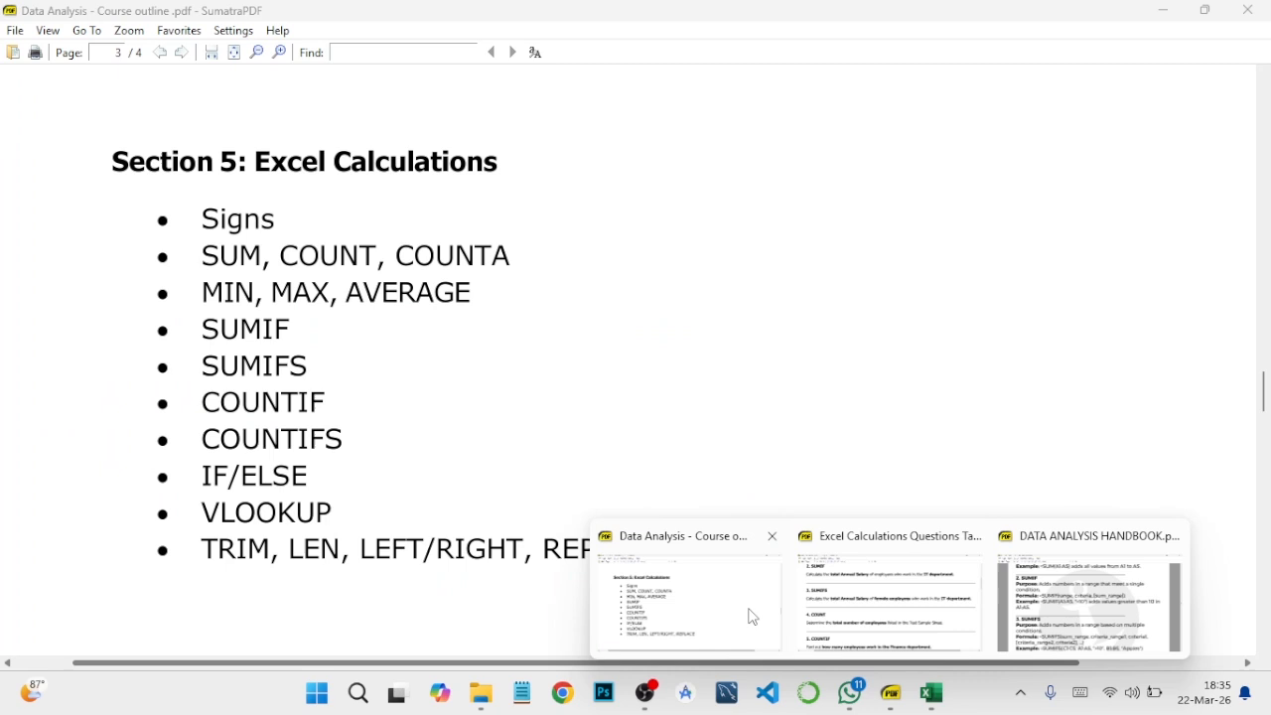
left_click(753, 616)
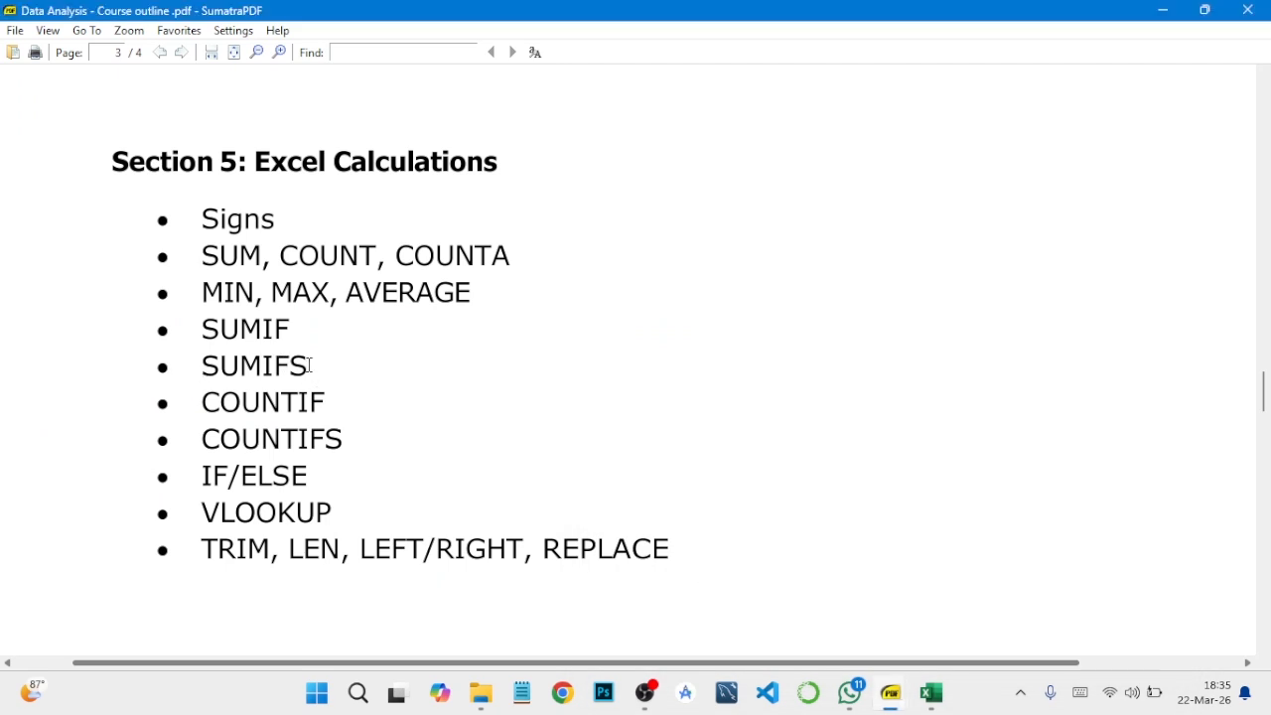
mouse_move(891, 695)
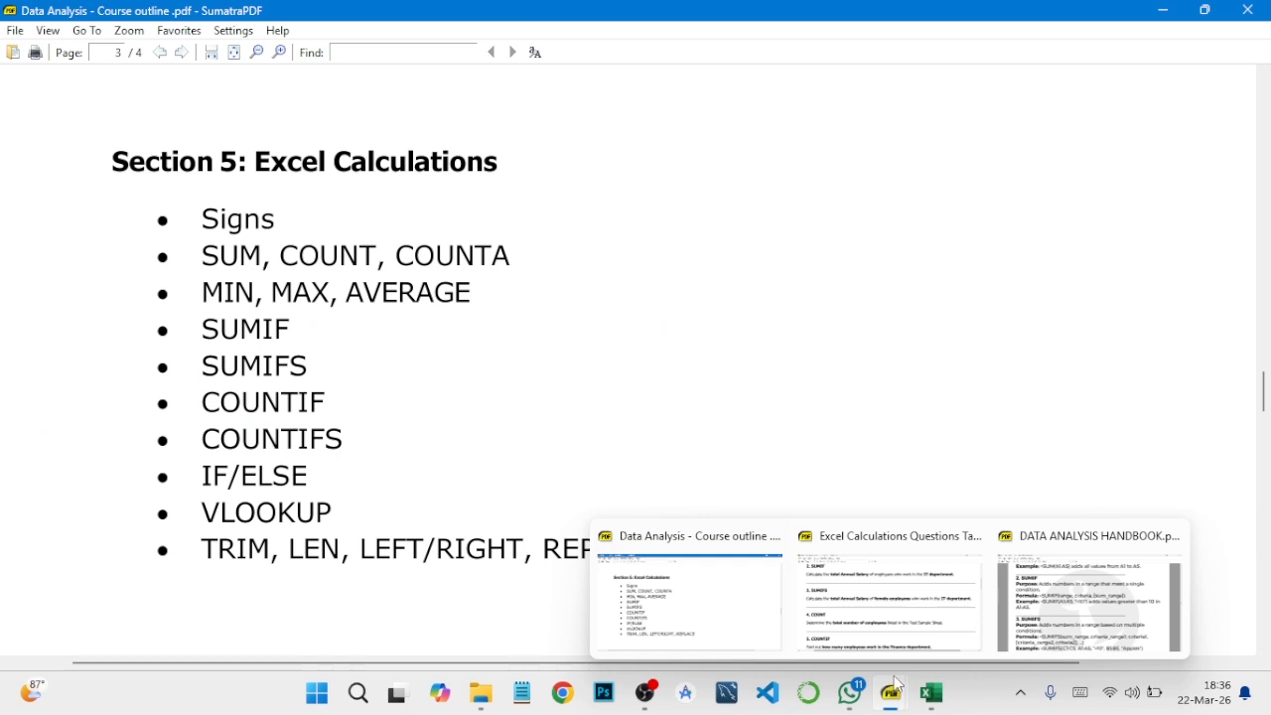
left_click(905, 608)
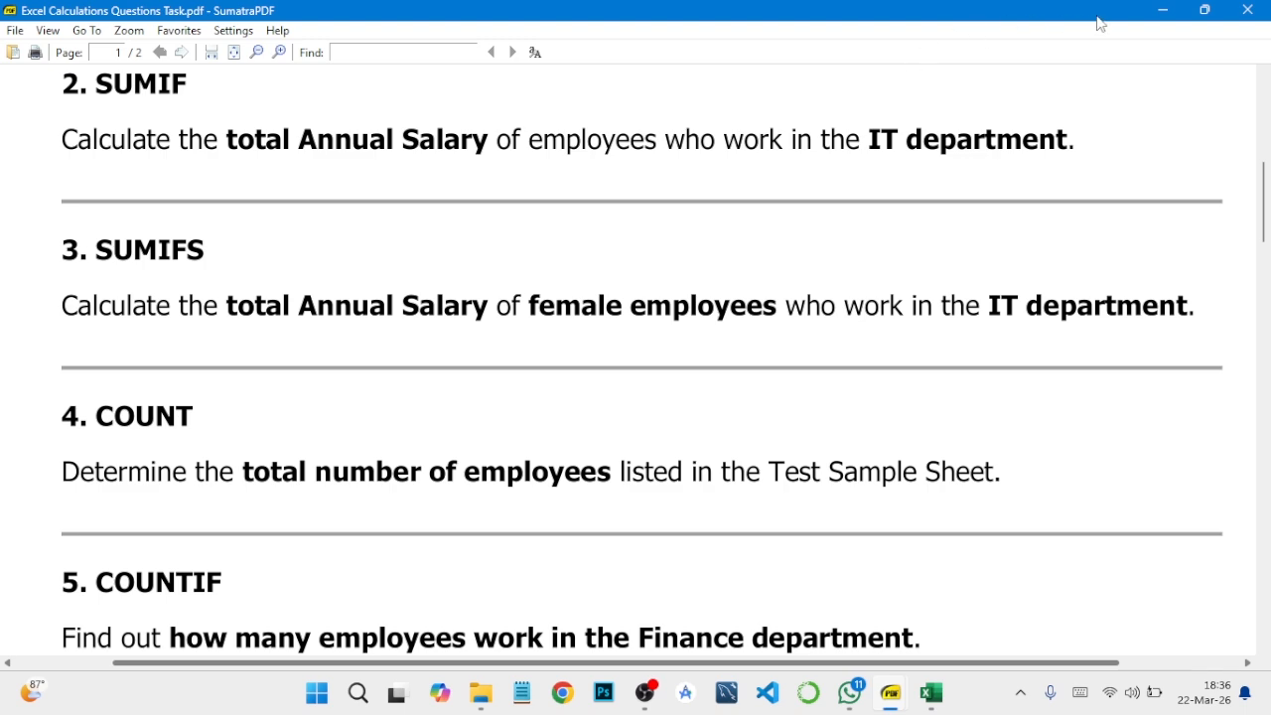
left_click(1162, 10)
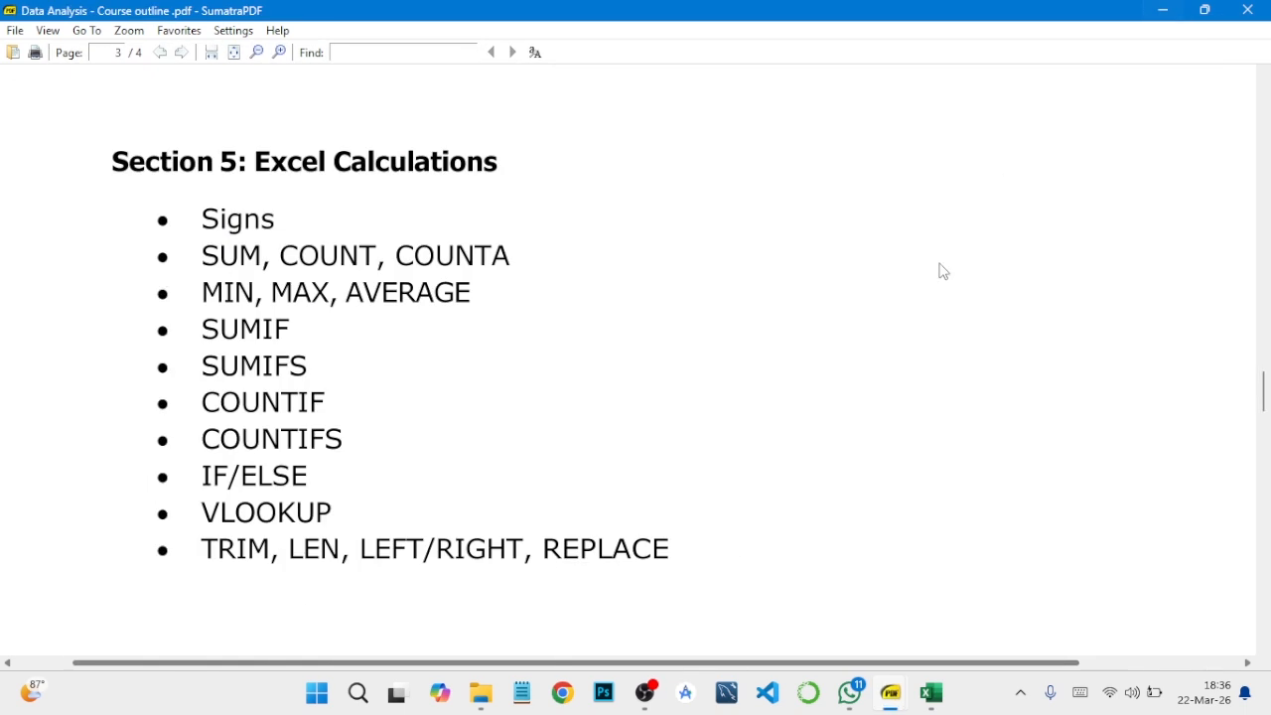
left_click(927, 690)
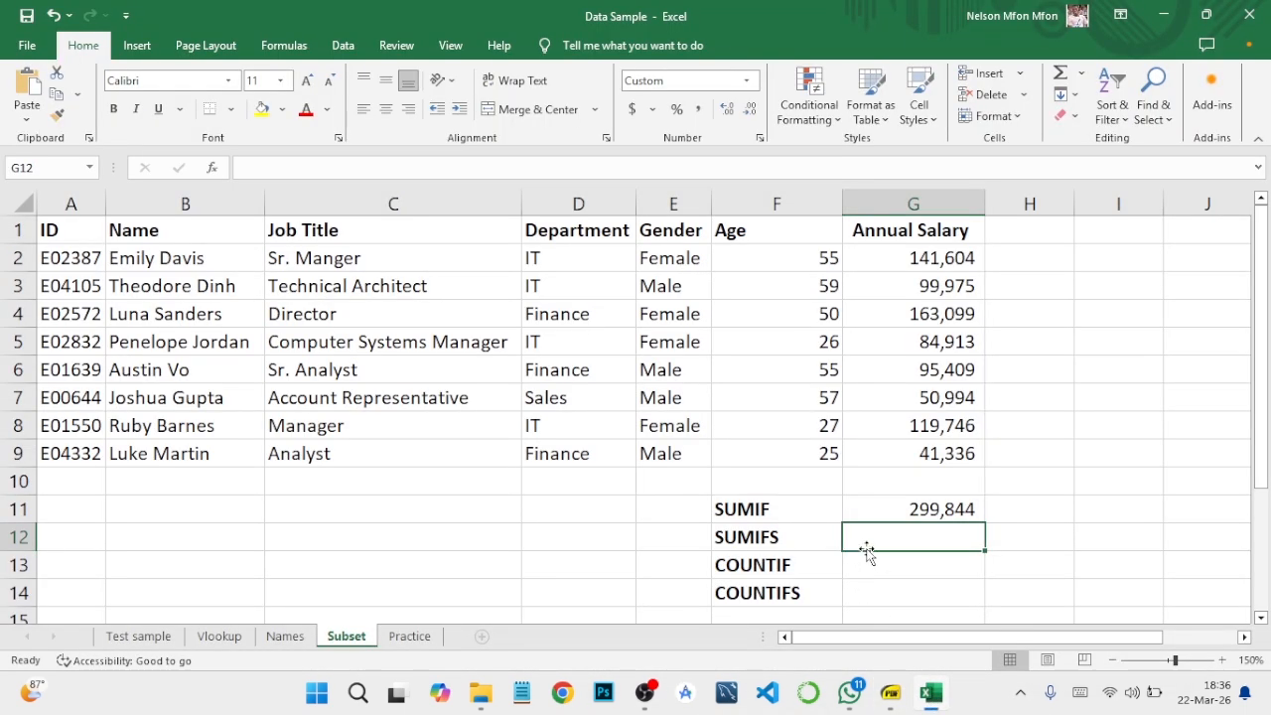
Step: Start a SUMIFS formula in G12 with D2:D9 as its first range
type("=sum")
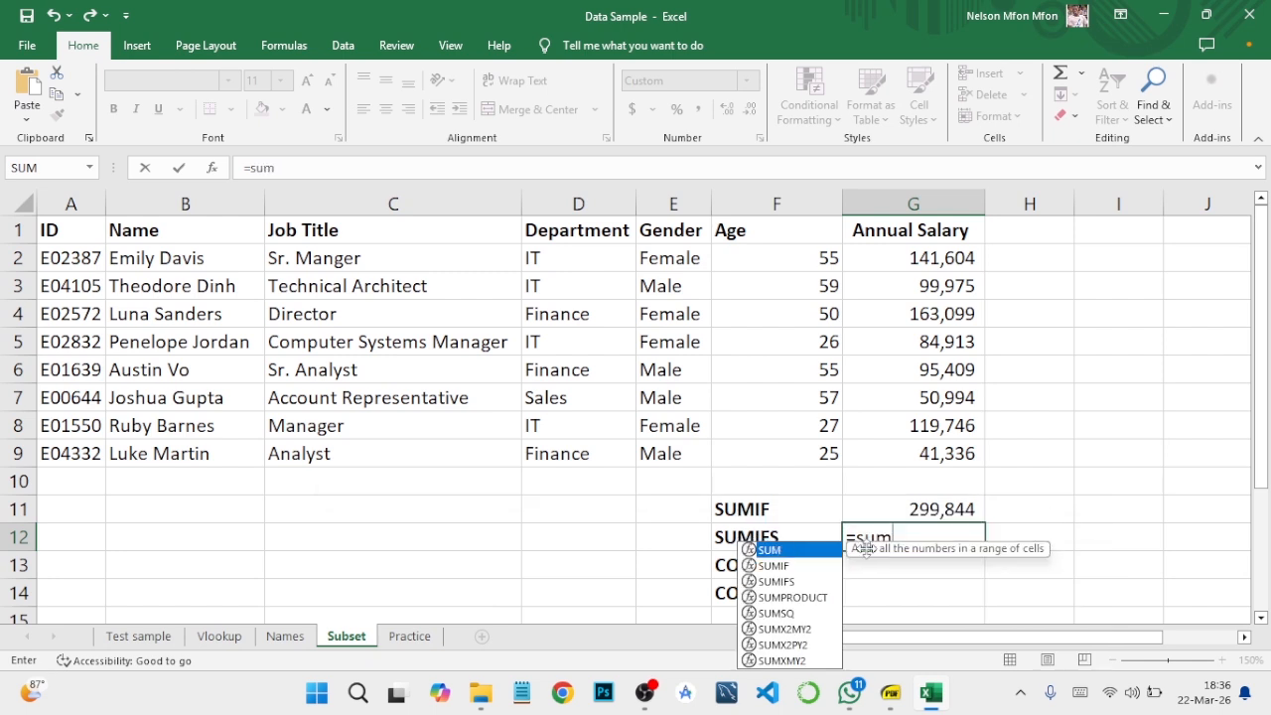
double_click(788, 581)
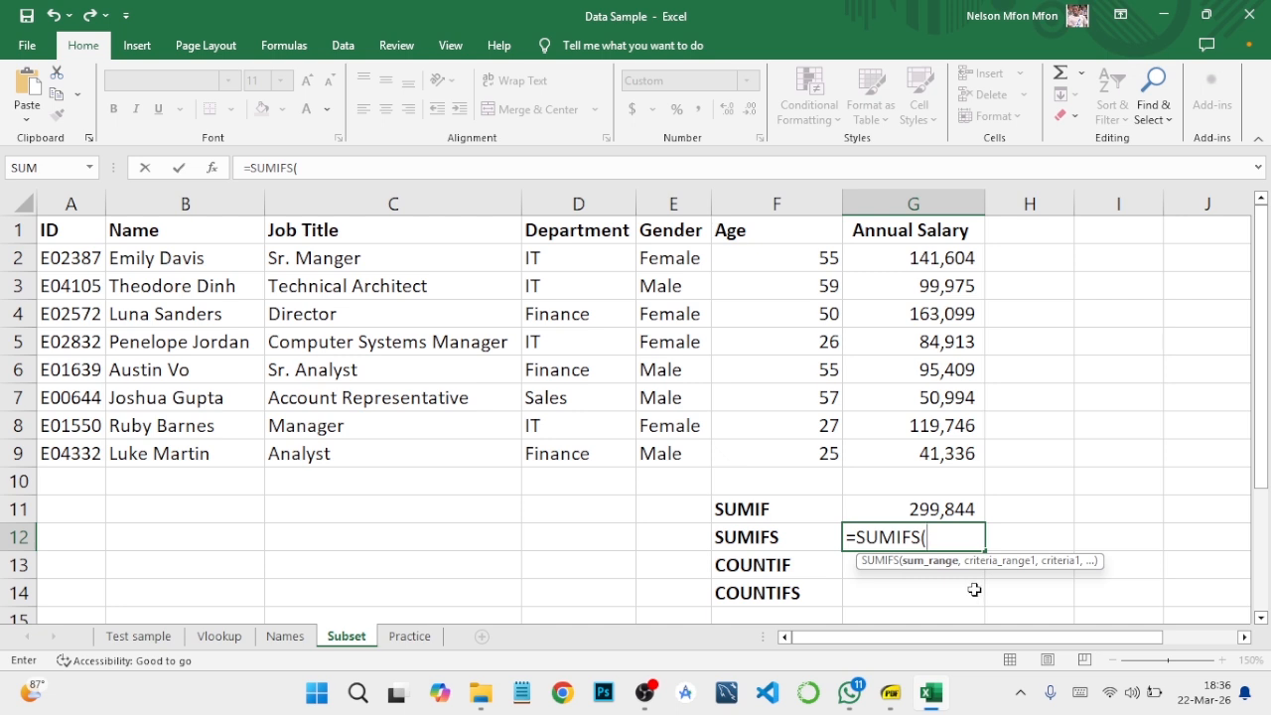
type("d2")
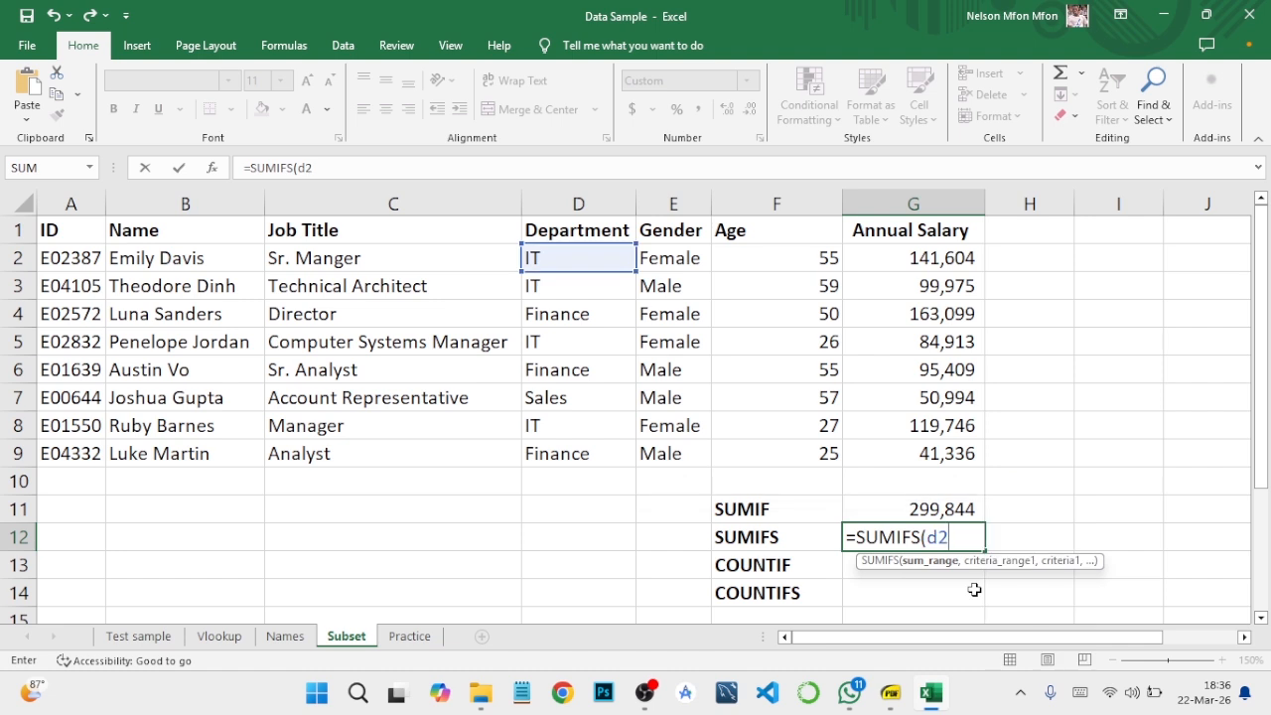
type(":d")
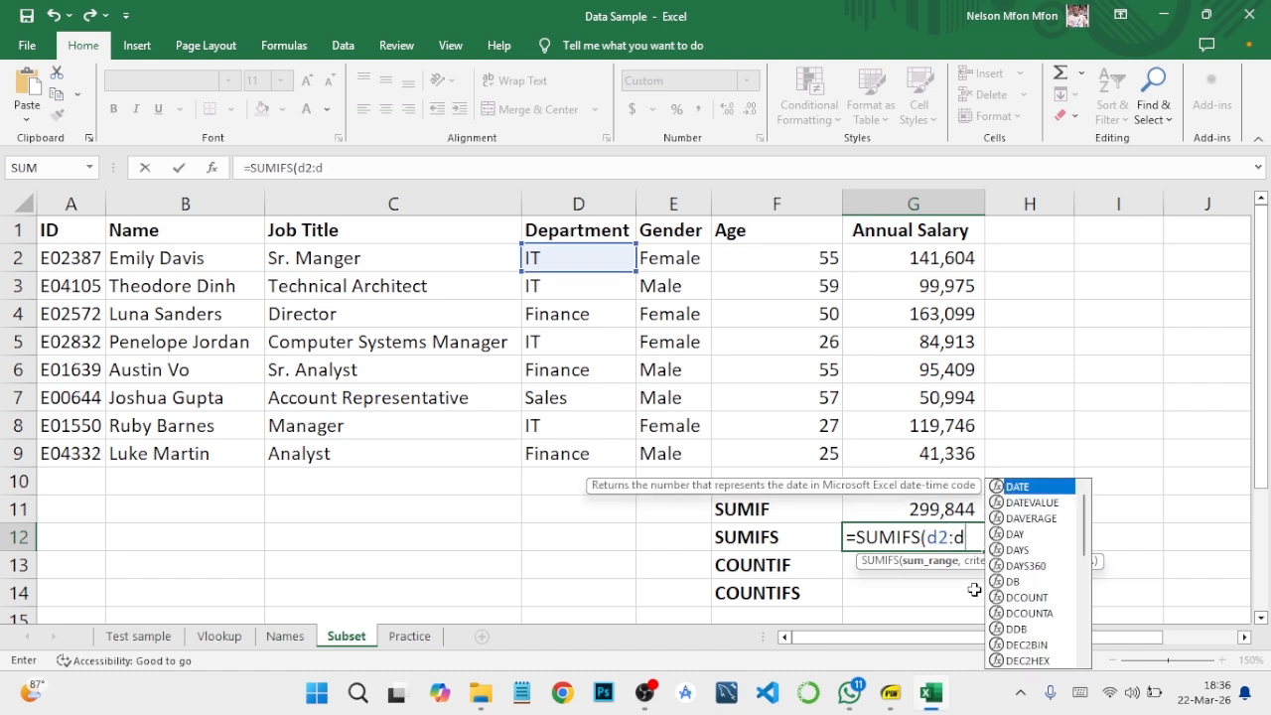
type("9,")
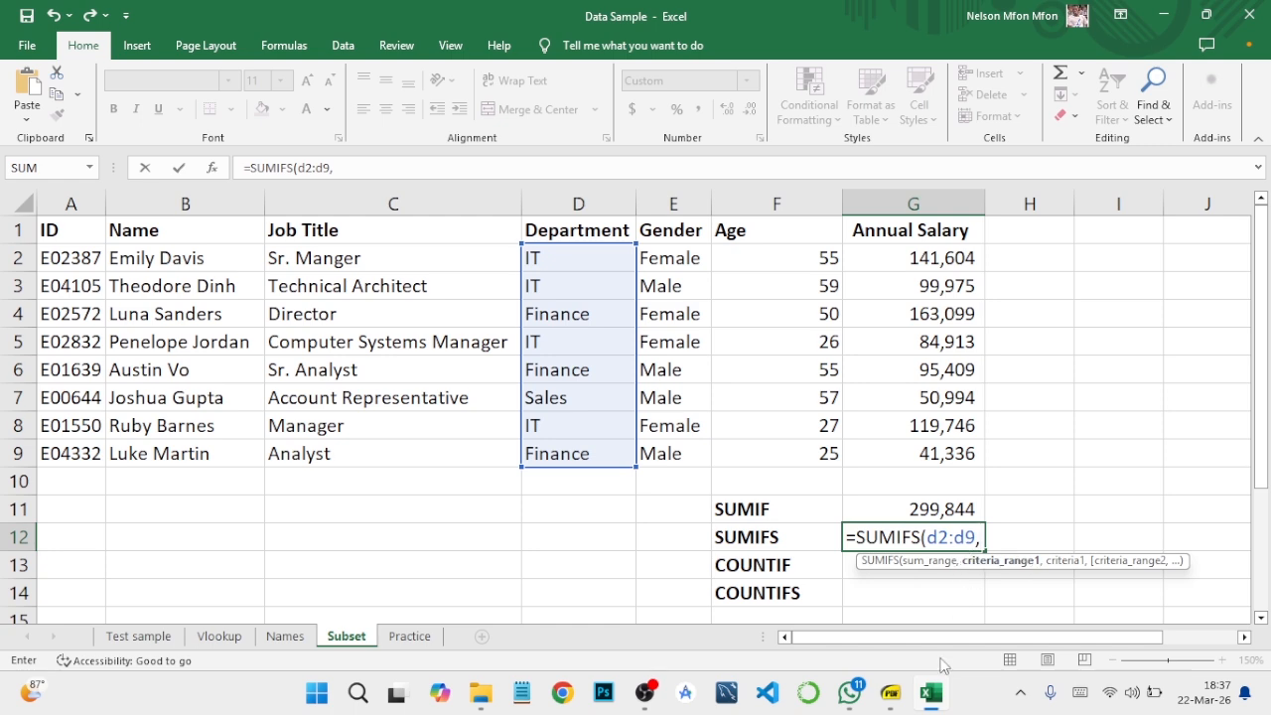
Step: Switch to the task PDF to recheck the SUMIFS question's conditions, and return to Excel
mouse_move(900, 695)
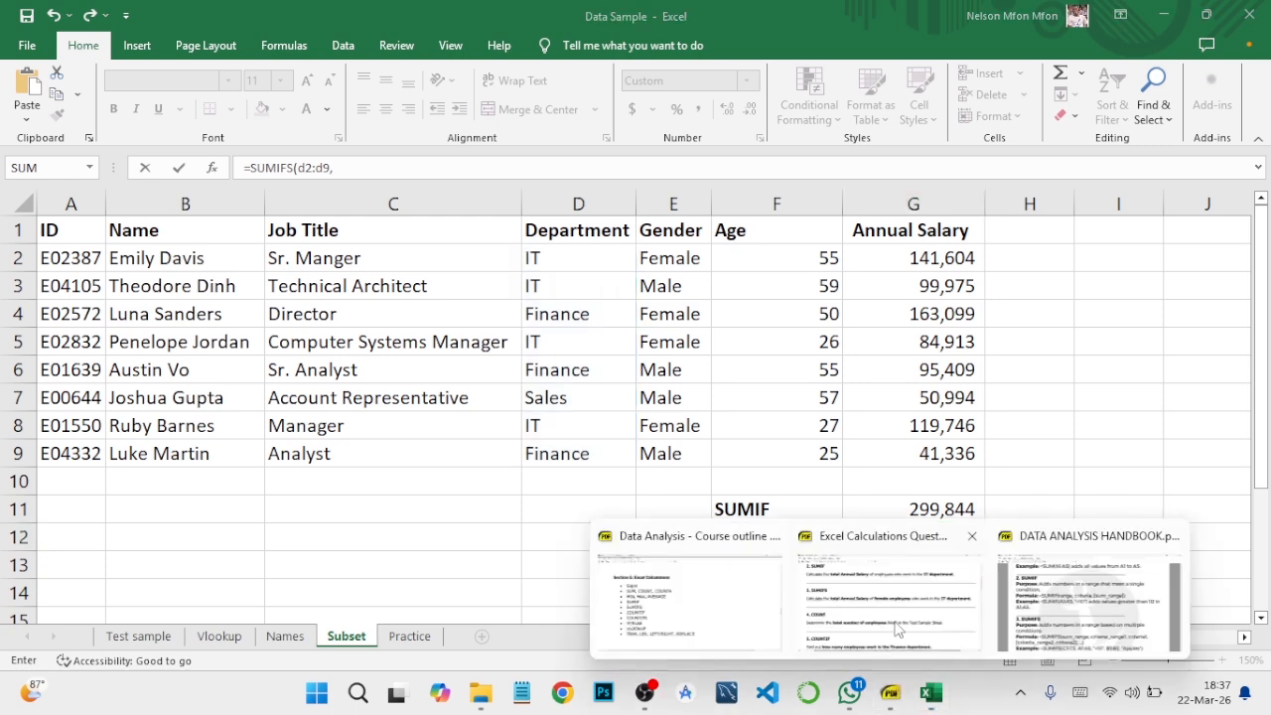
left_click(899, 627)
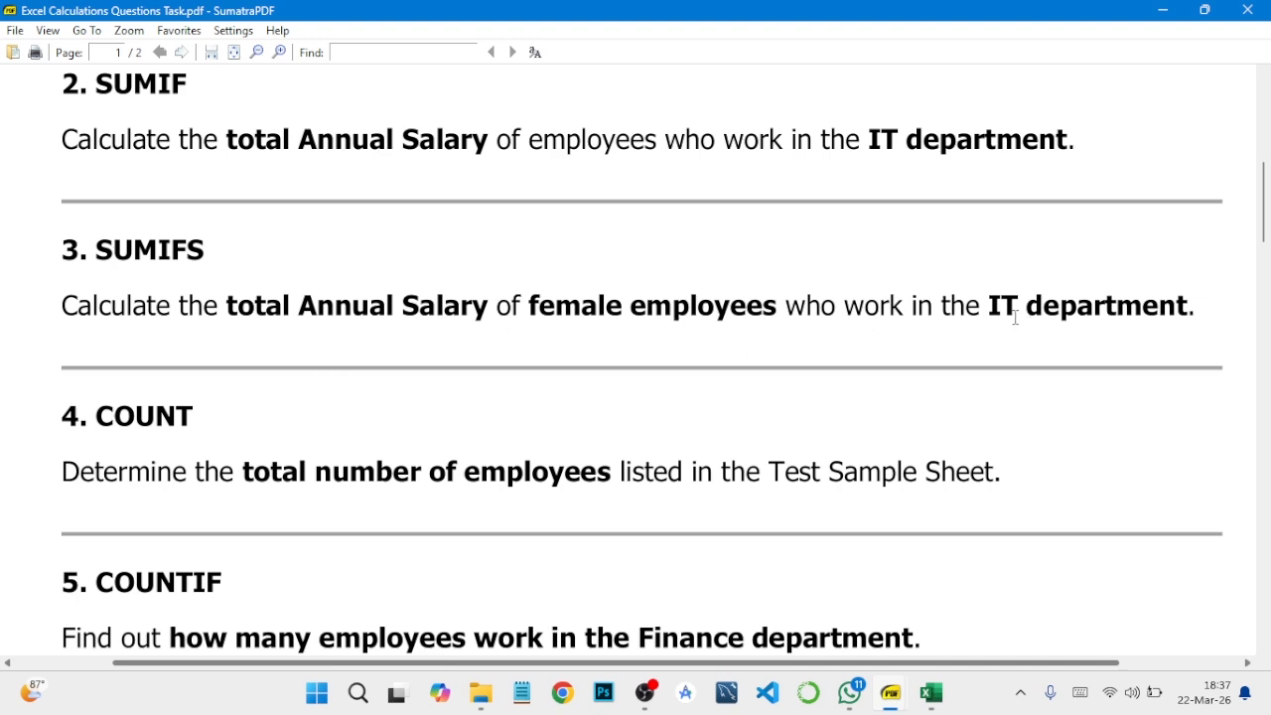
left_click(1164, 11)
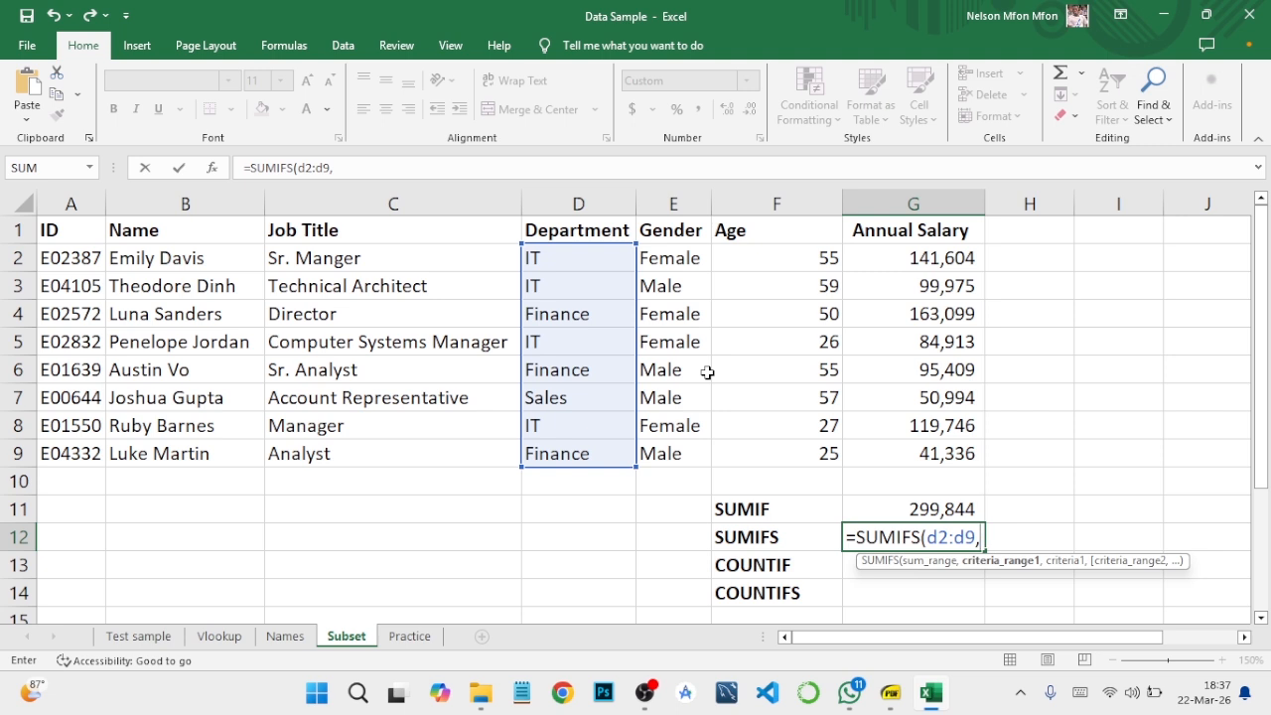
Step: Replace the first range of the SUMIFS formula with the Annual Salary cells G2:G9 as the sum range
key("BackSpace")
key("BackSpace")
key("BackSpace")
key("BackSpace")
key("BackSpace")
key("BackSpace")
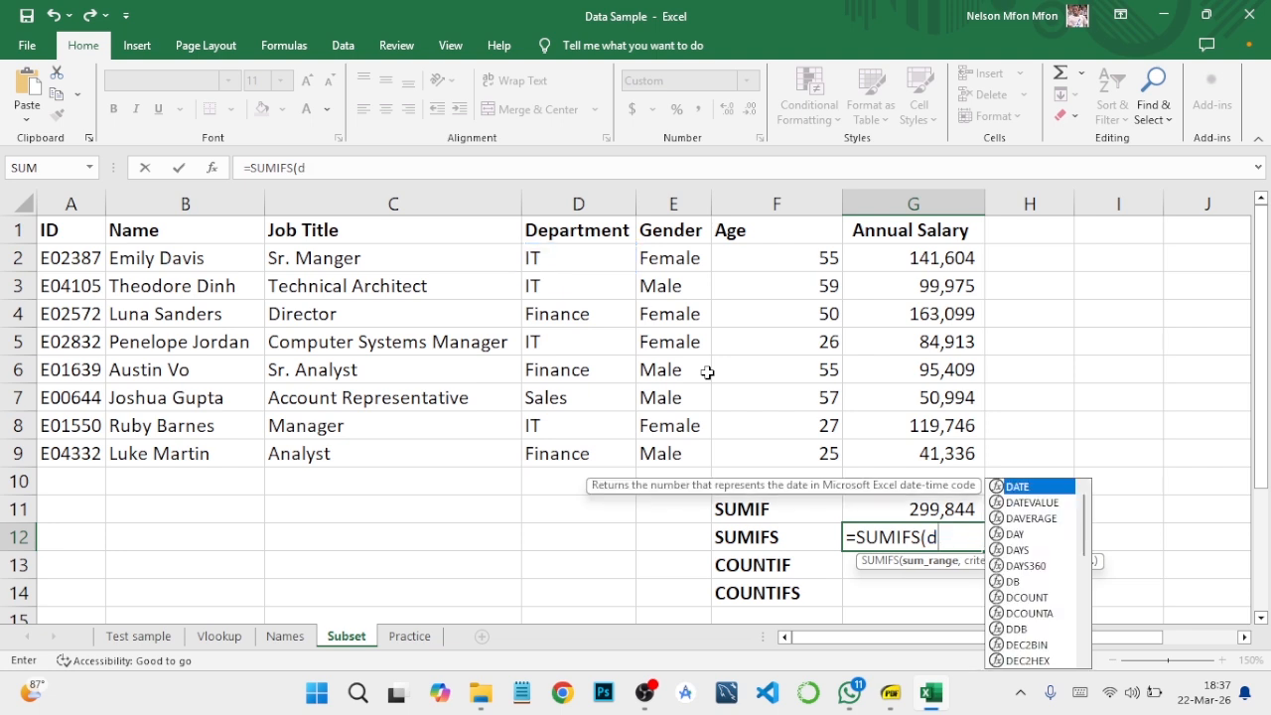
type("2")
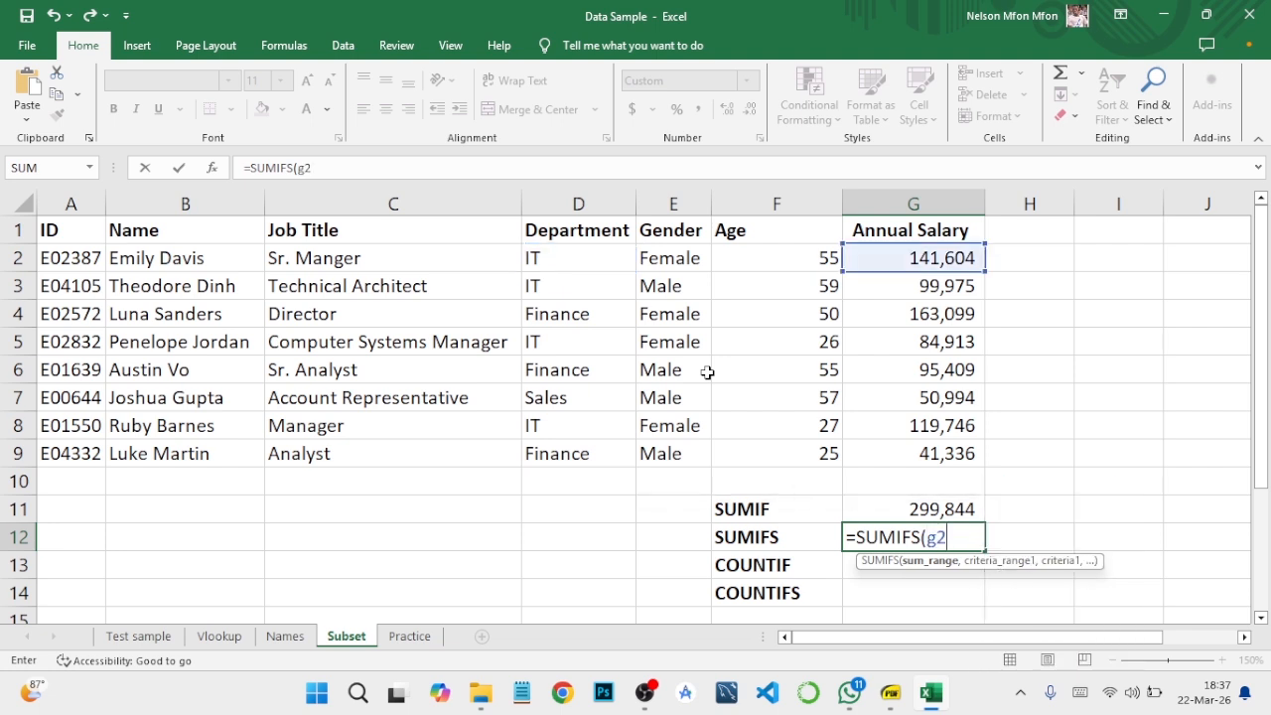
type(":g9")
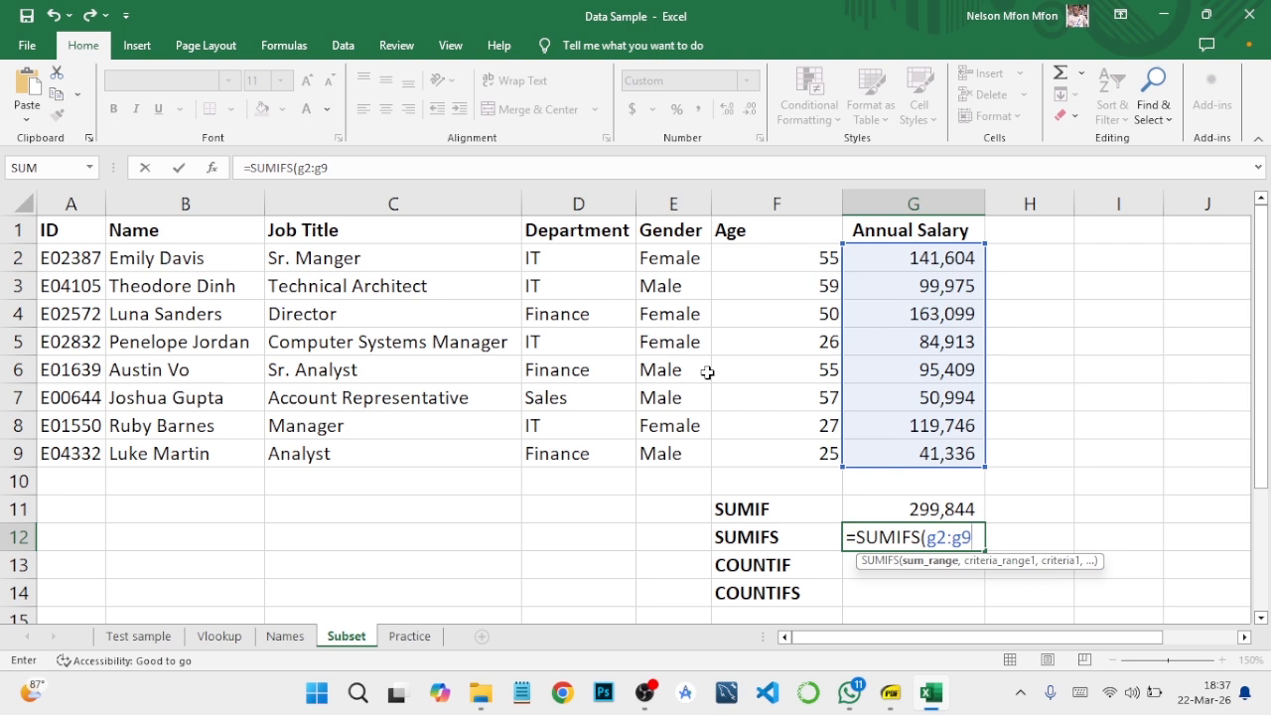
type(",")
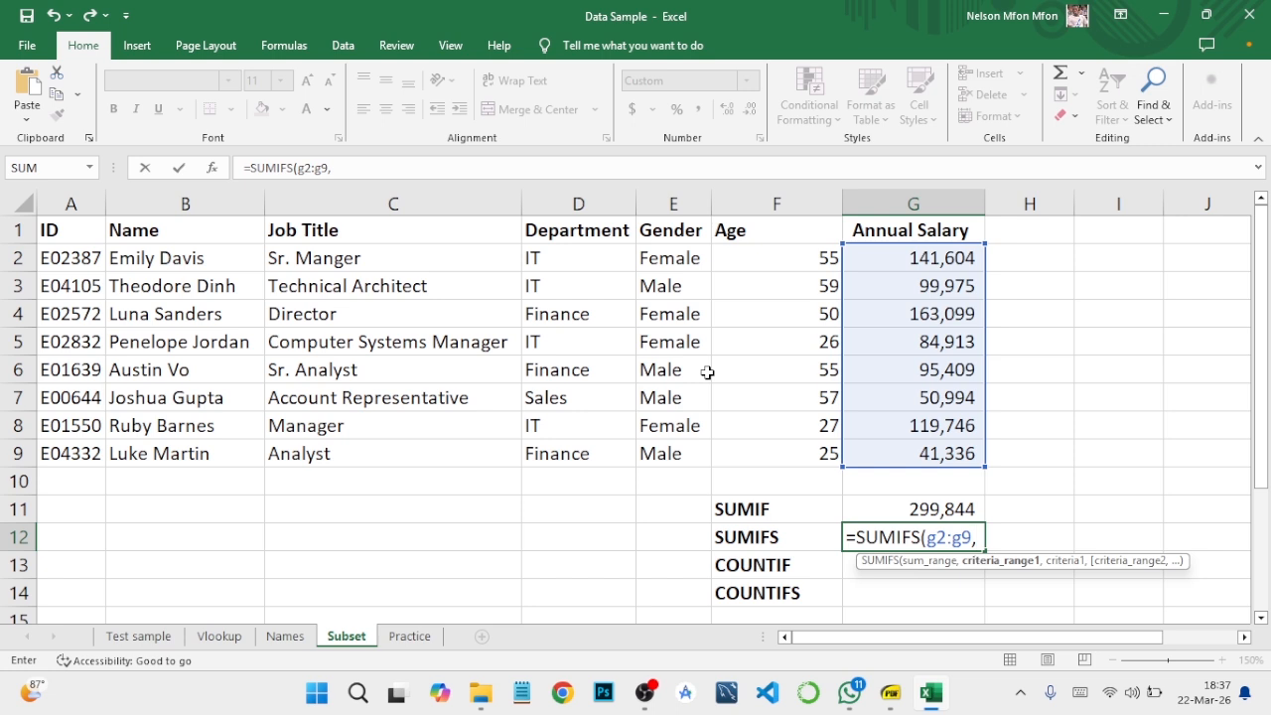
Step: Add the Gender cells E2:E9 with the criterion "=female" as the first condition of the SUMIFS formula
type("e")
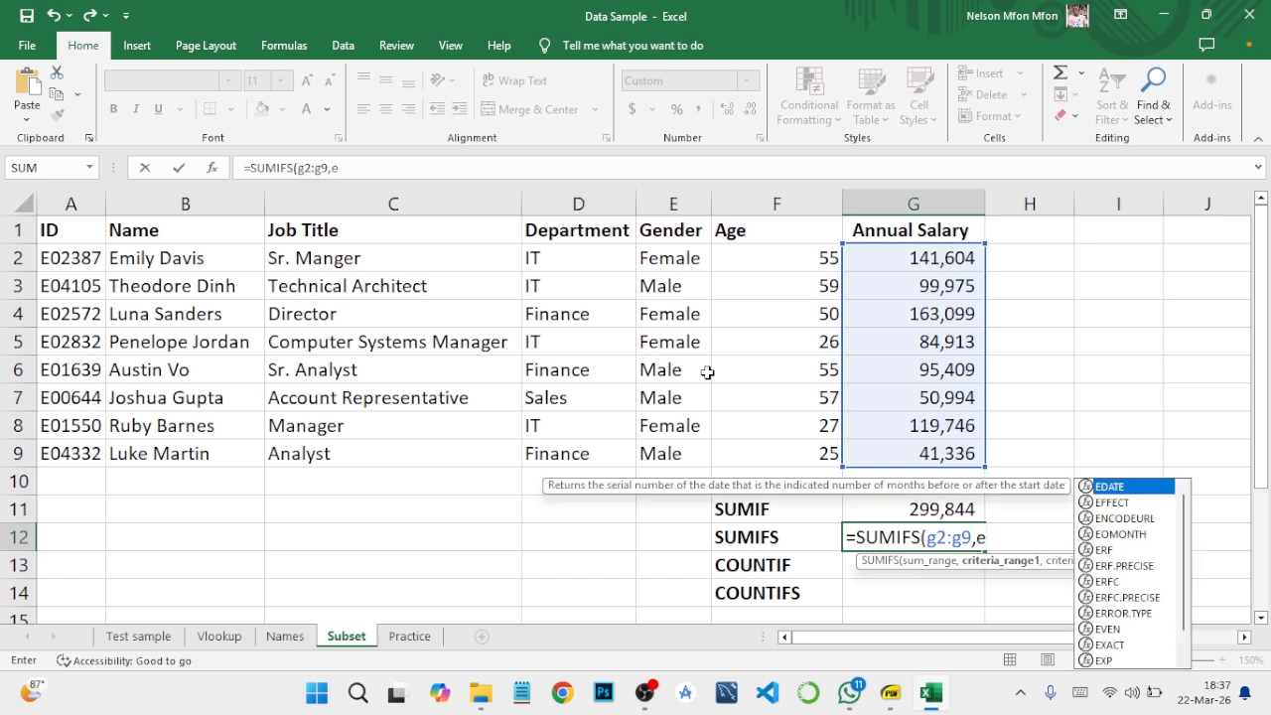
type("2")
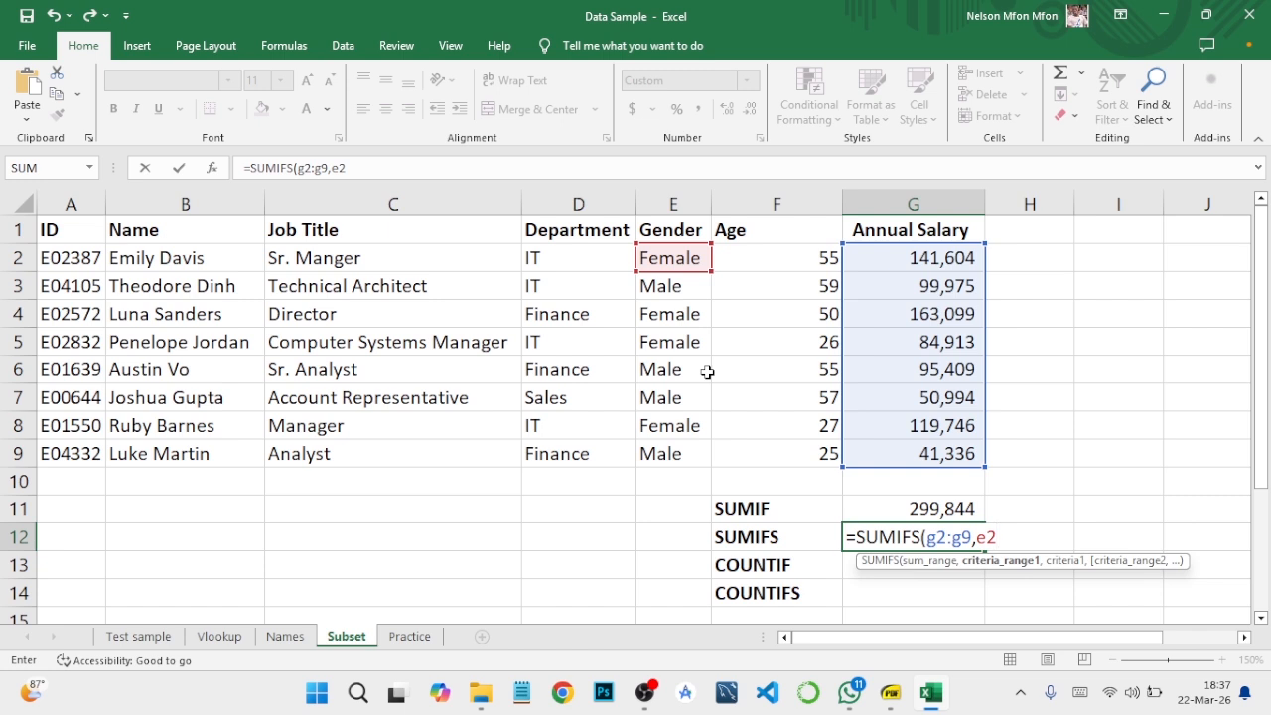
type(":e9,")
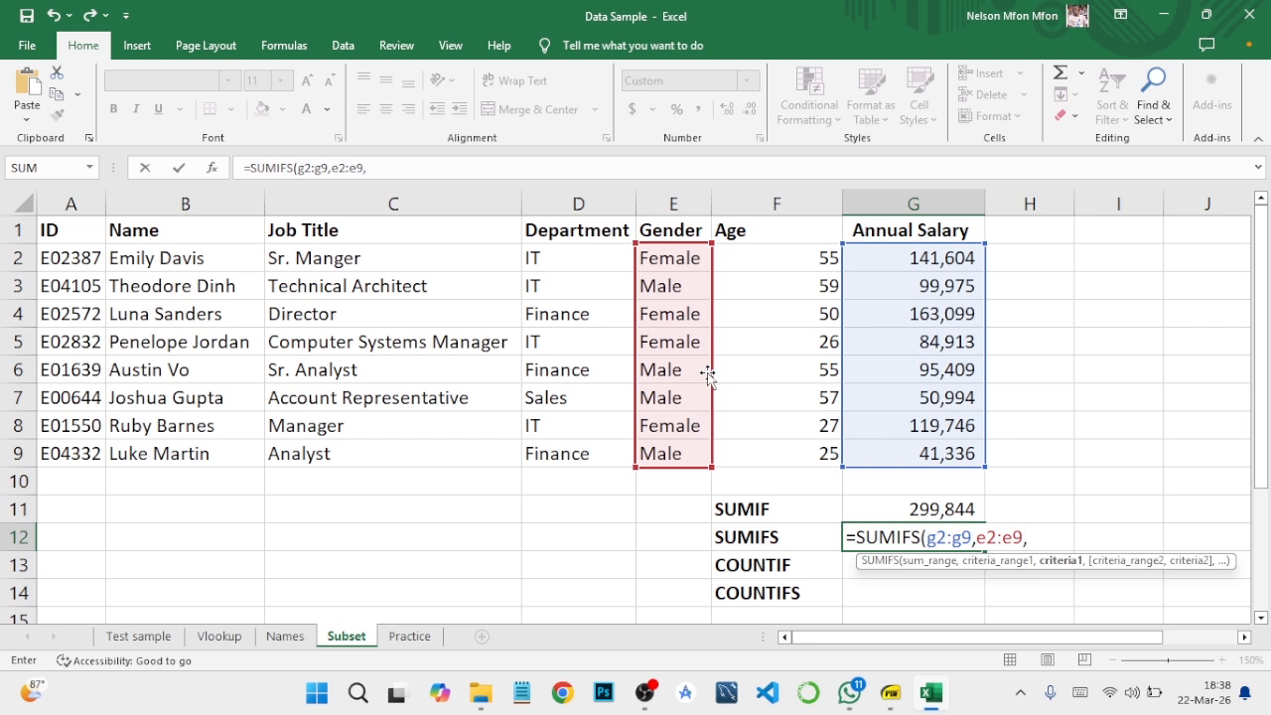
type("\"=female")
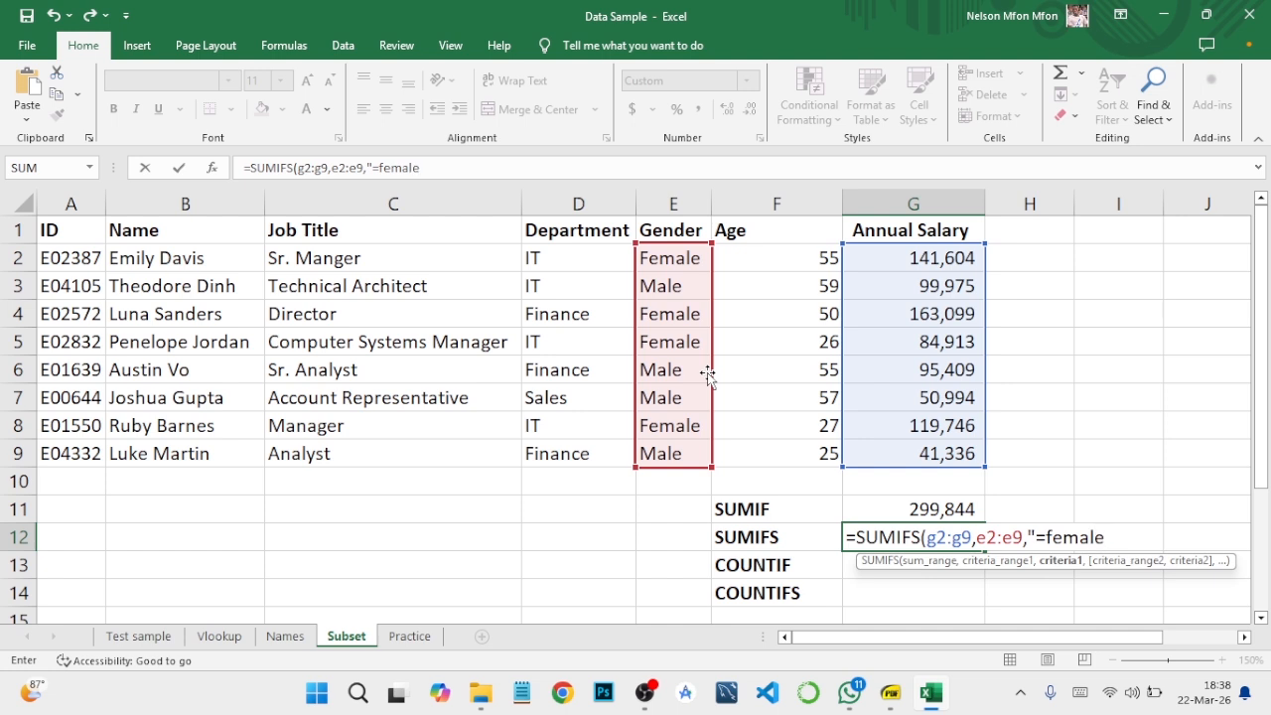
type("\",")
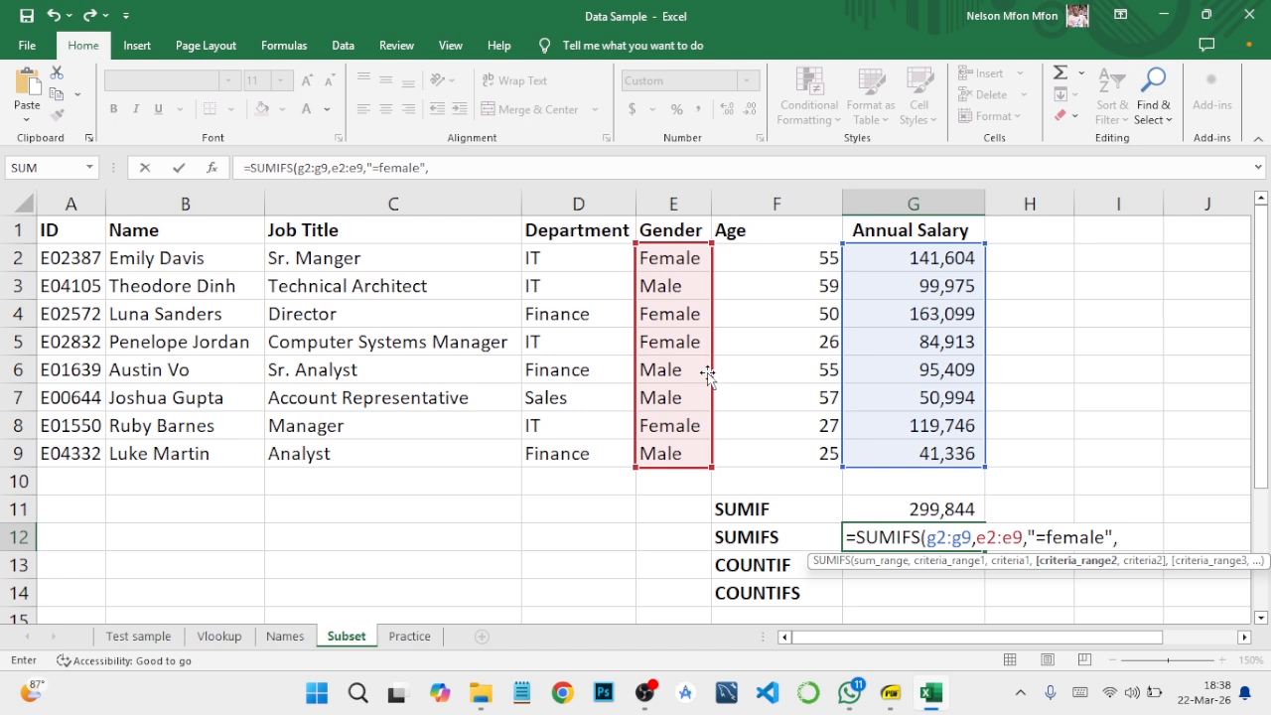
Step: Add the Department cells D2:D9 with the criterion "=finance" as the second condition, complete the SUMIFS formula and reselect G12
type("d2")
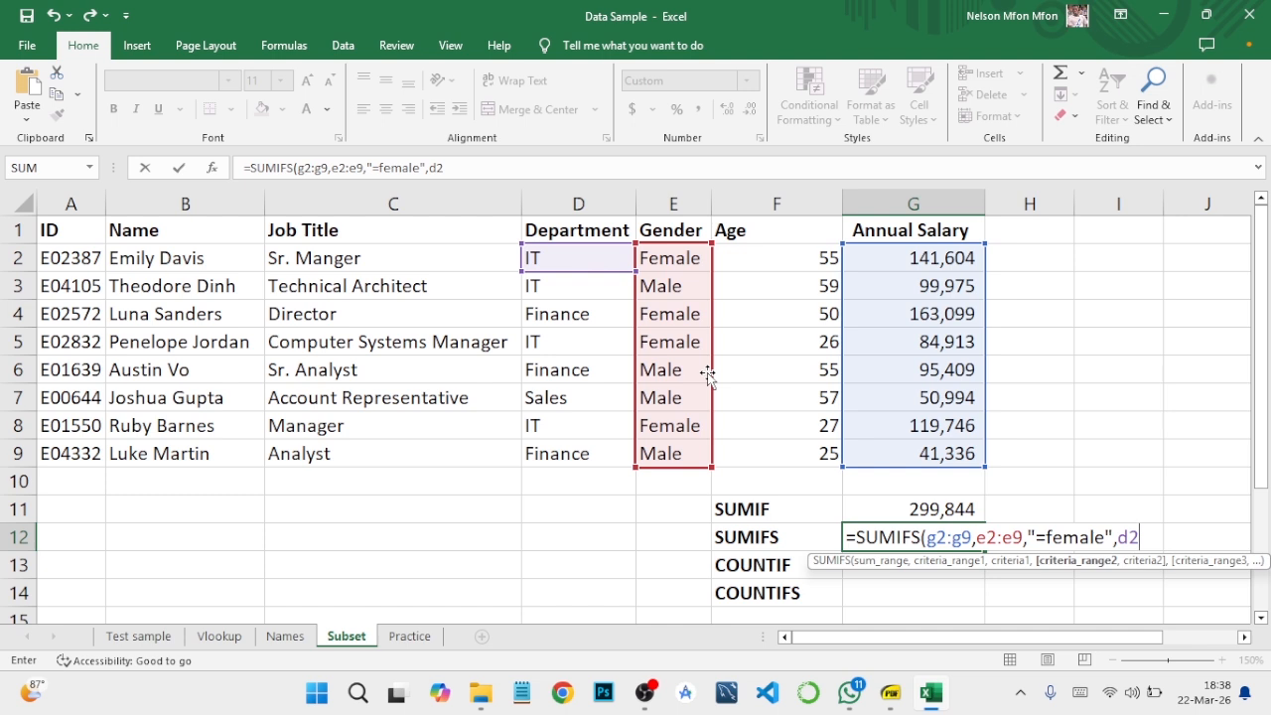
type(":d9")
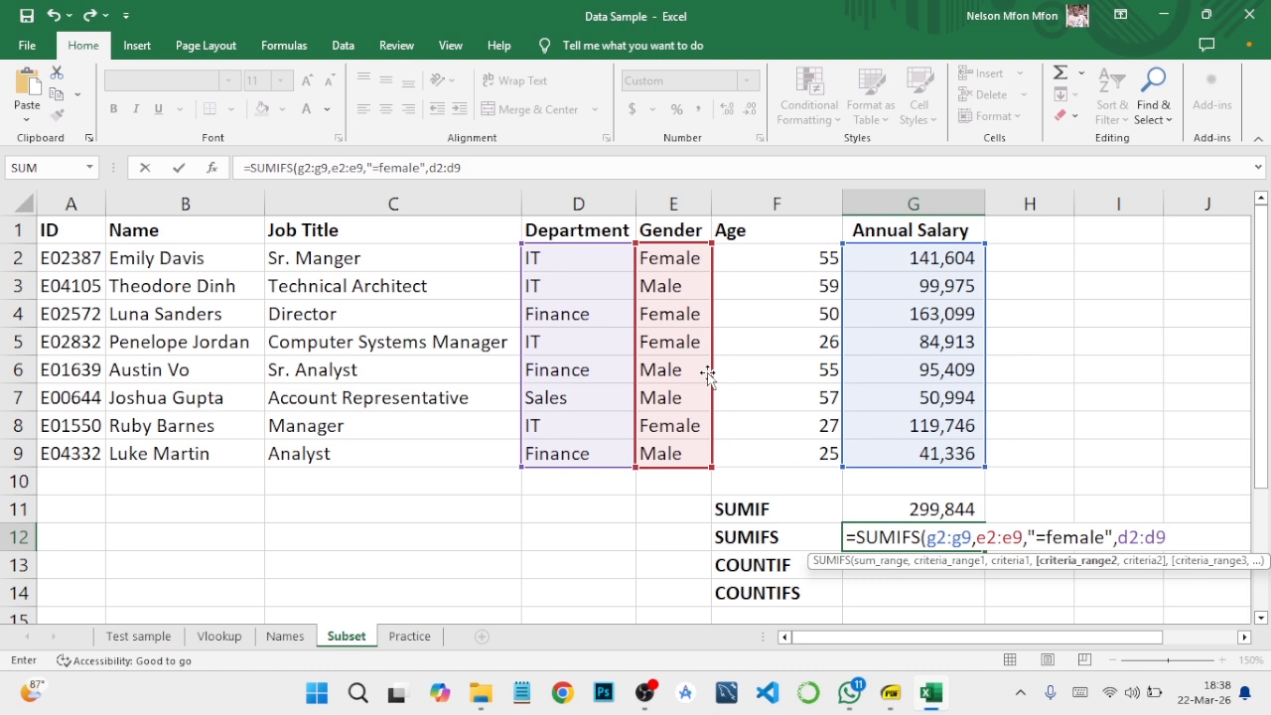
type(",")
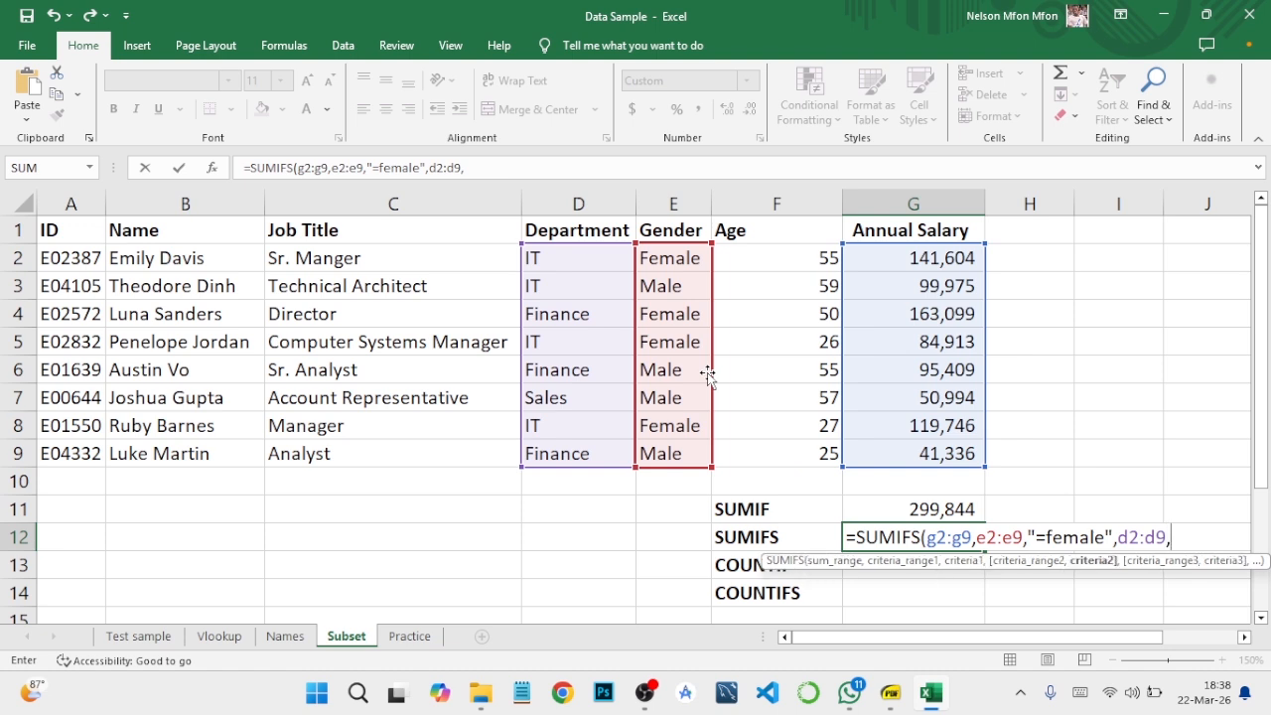
type("\"=finance")
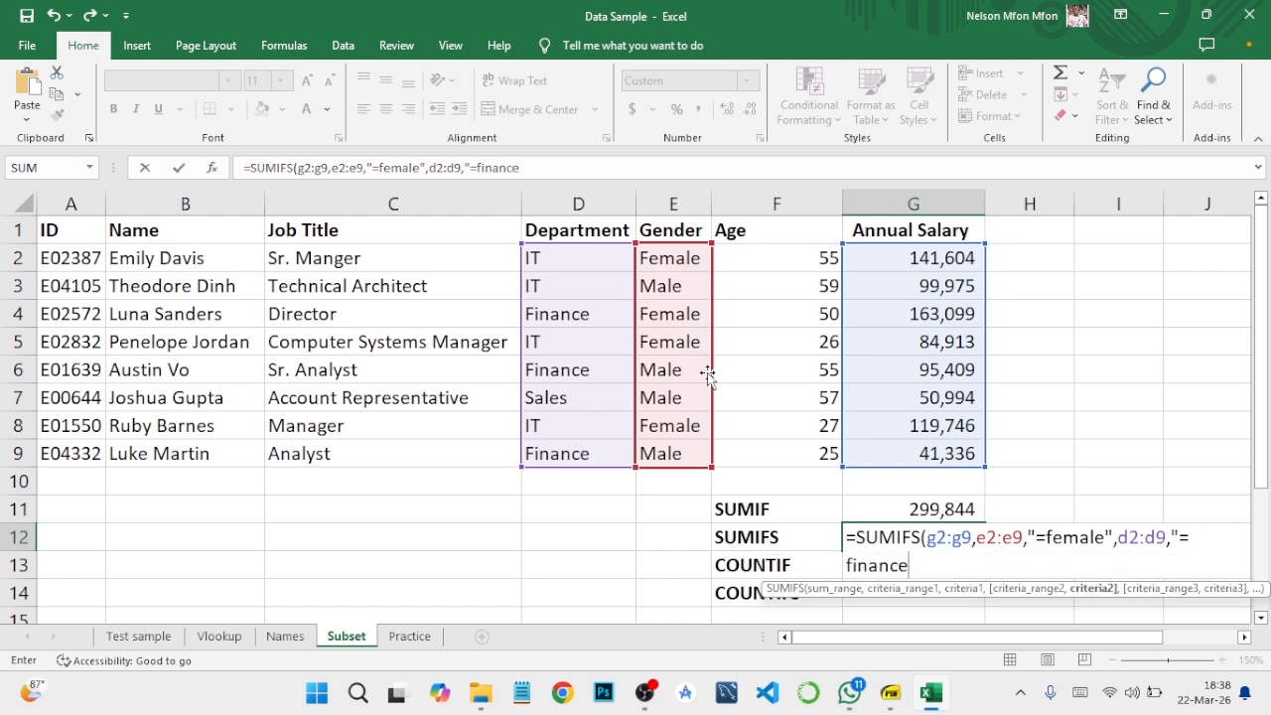
type("+")
key("BackSpace")
type("\")")
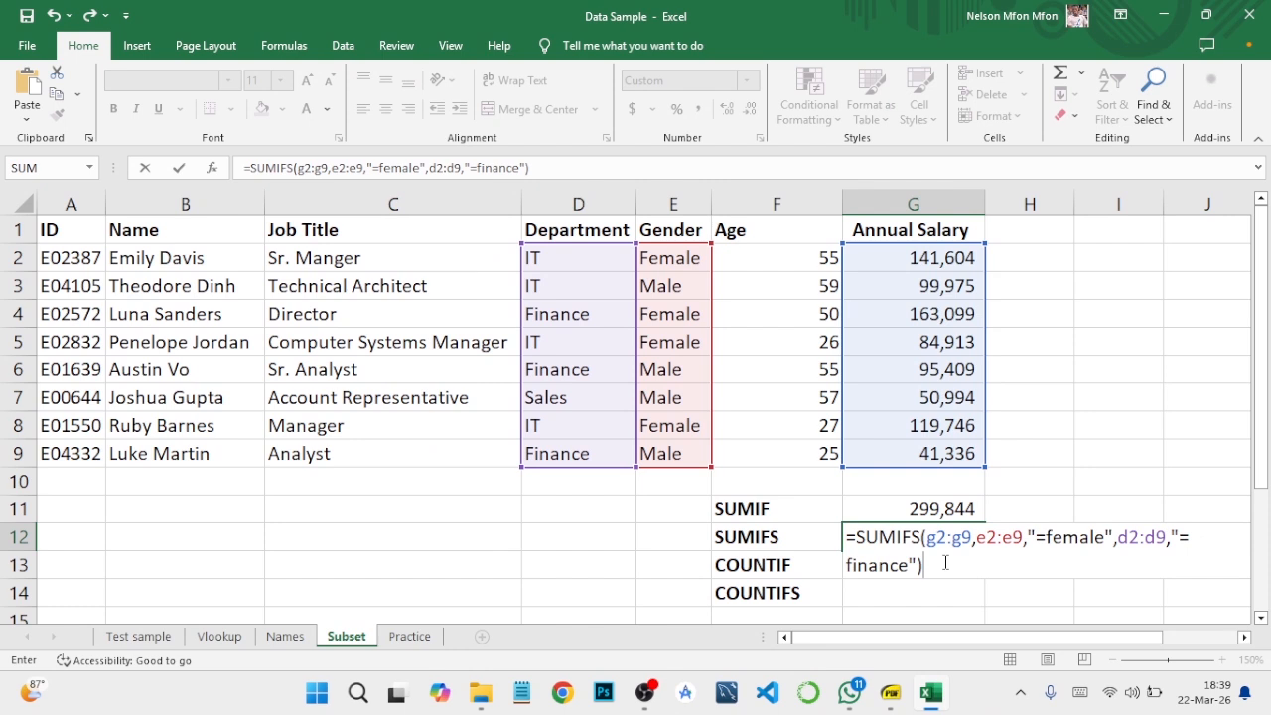
key("Return")
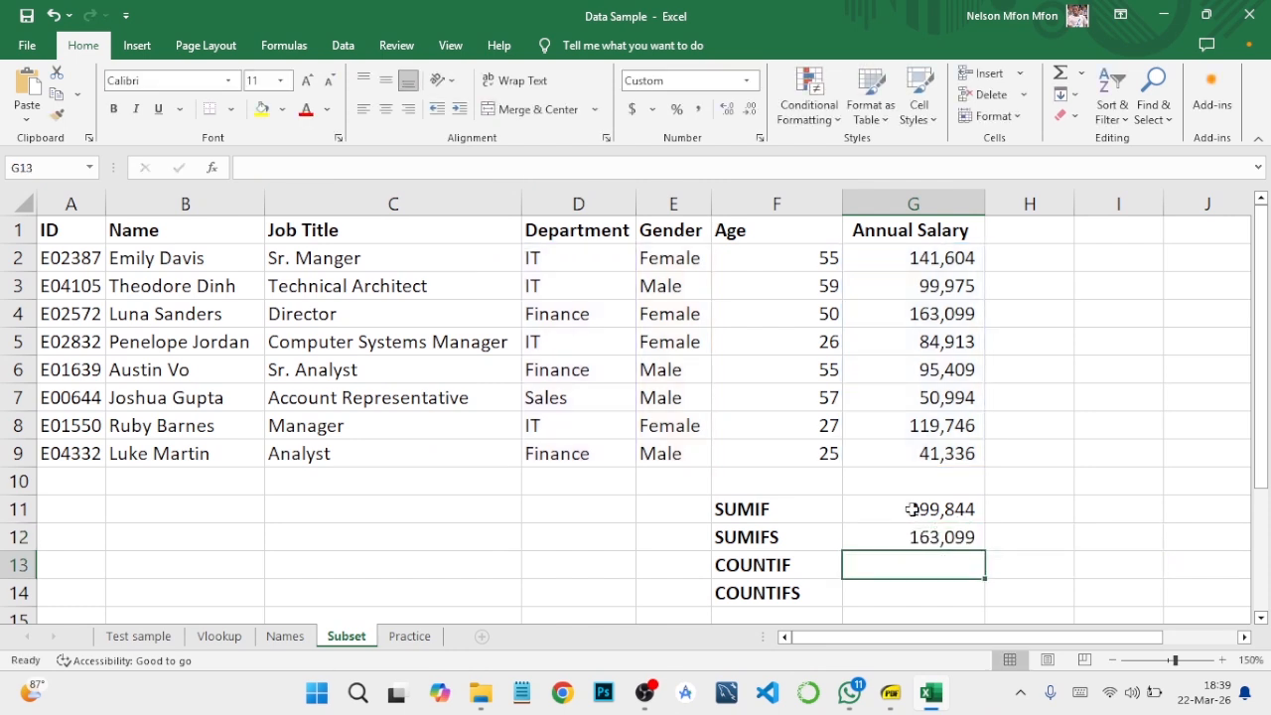
left_click(914, 536)
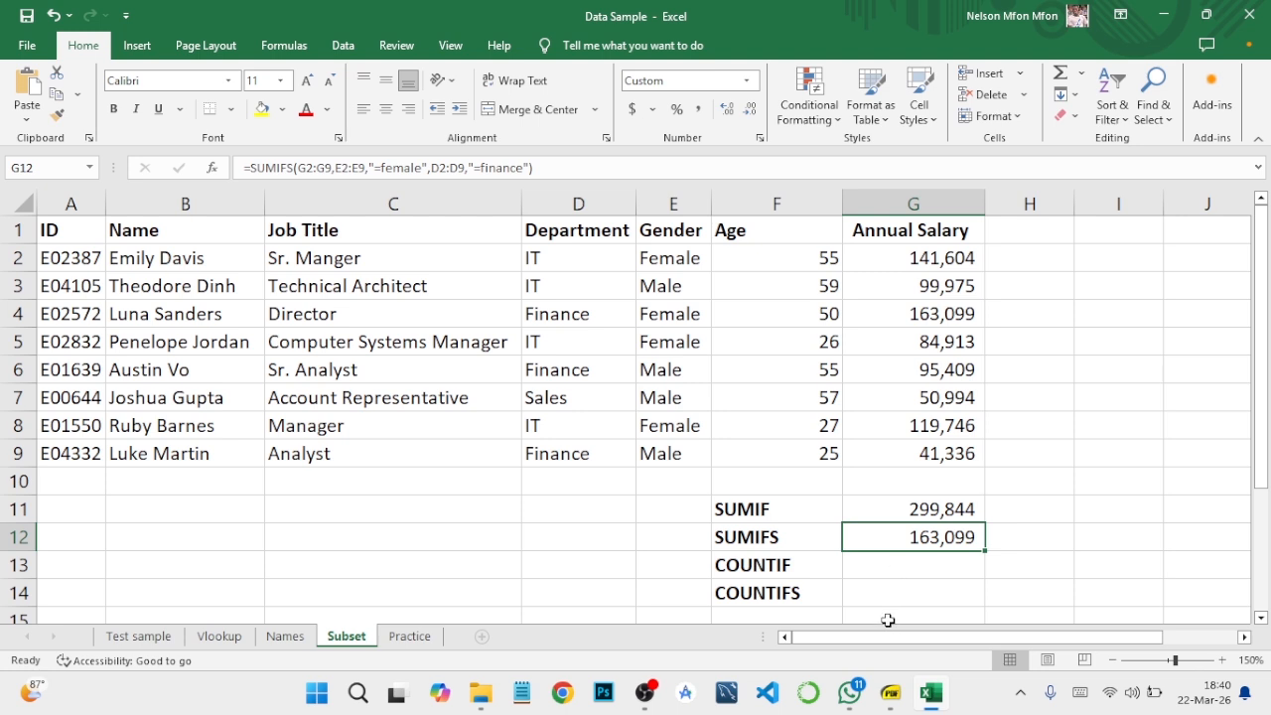
Step: Switch to the course outline PDF and the data analysis handbook, and review the handbook's SUMIF, SUMIFS, COUNT, COUNTIF and COUNTIFS explanations
mouse_move(894, 693)
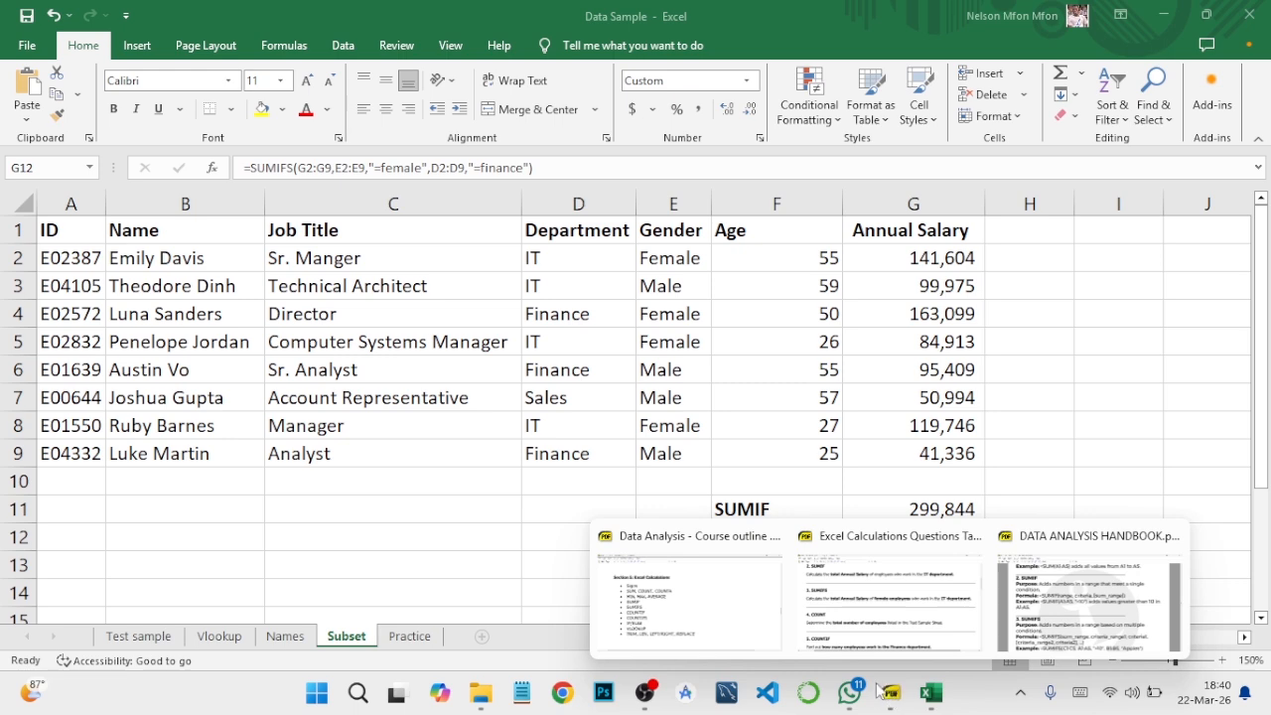
left_click(700, 596)
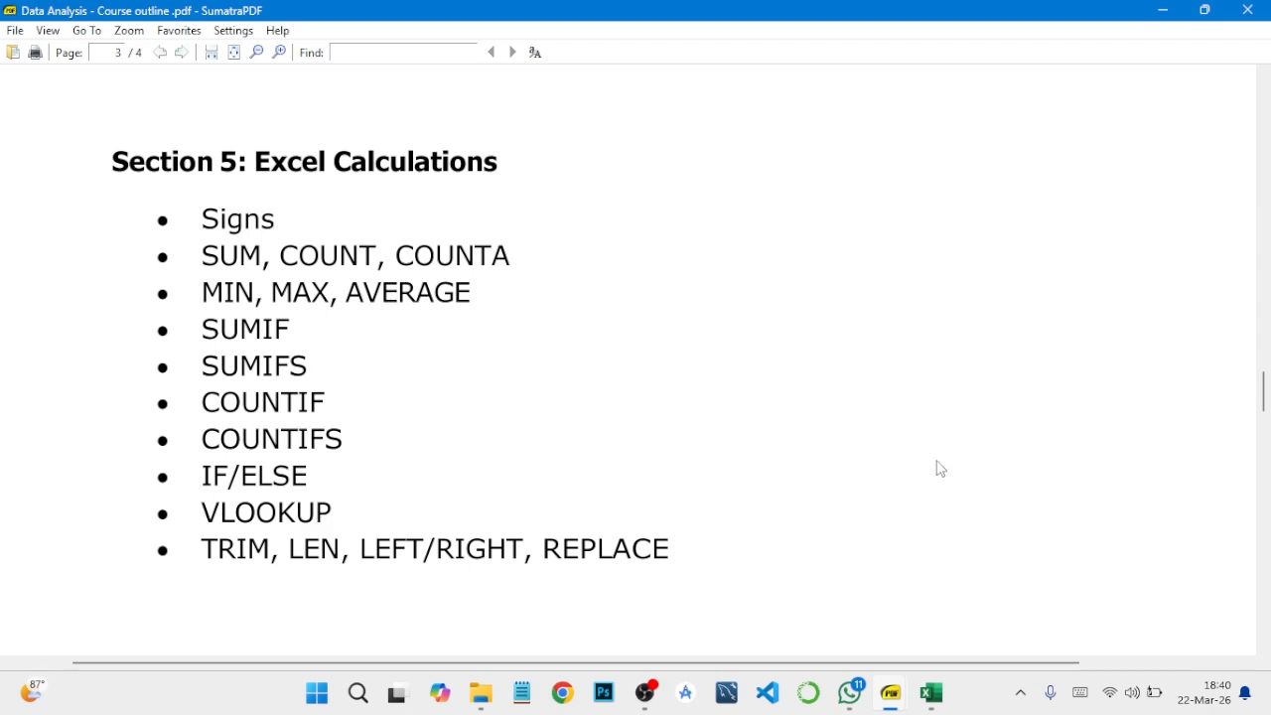
mouse_move(890, 692)
left_click(928, 651)
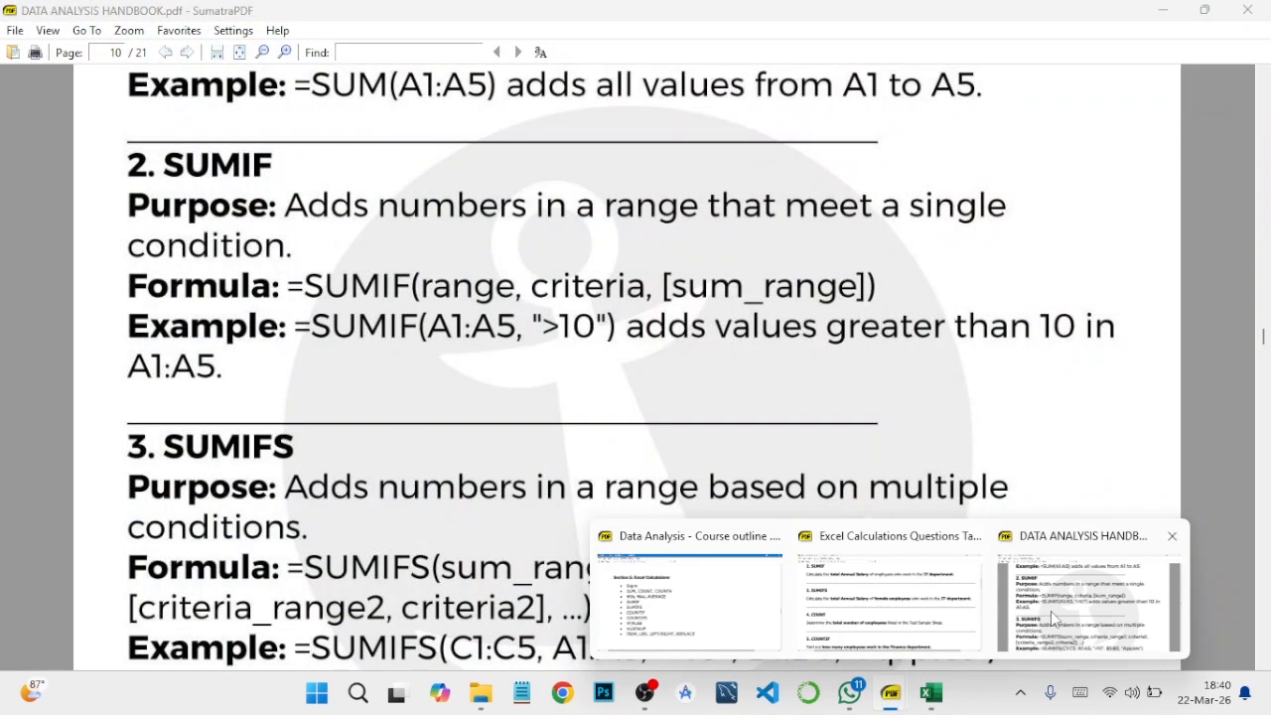
left_click(1055, 617)
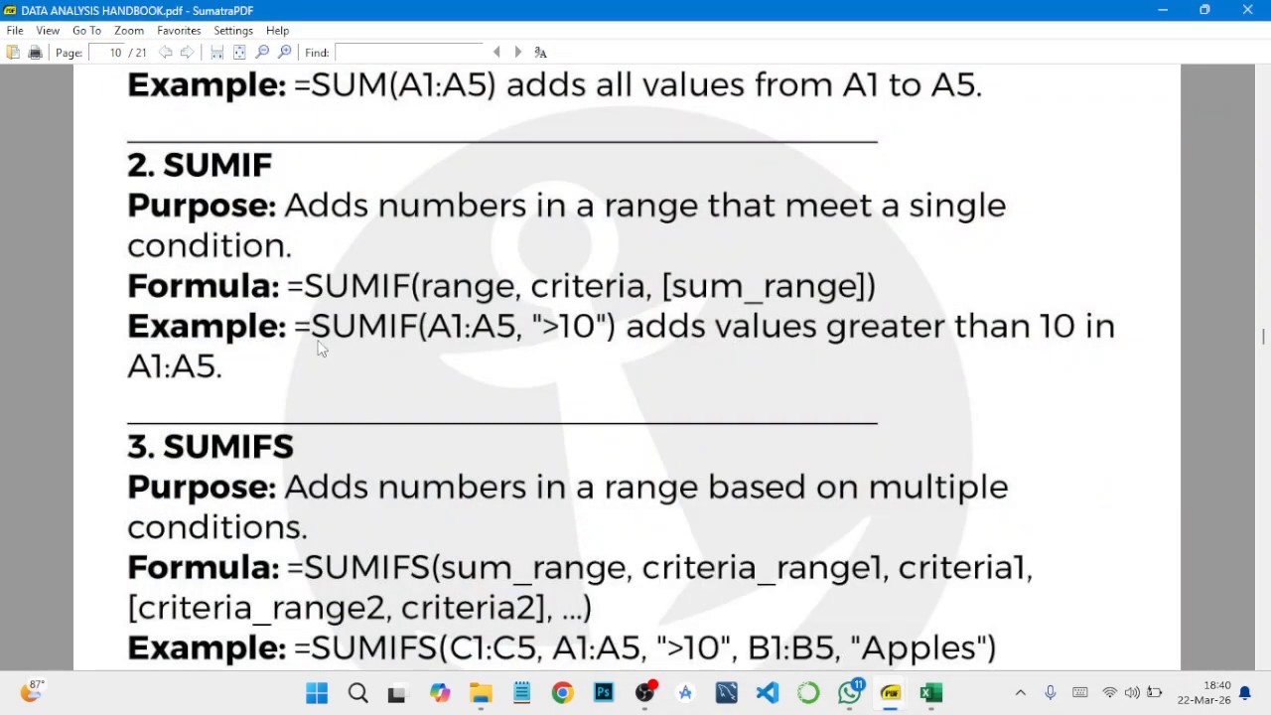
scroll(314, 298, "up", 2)
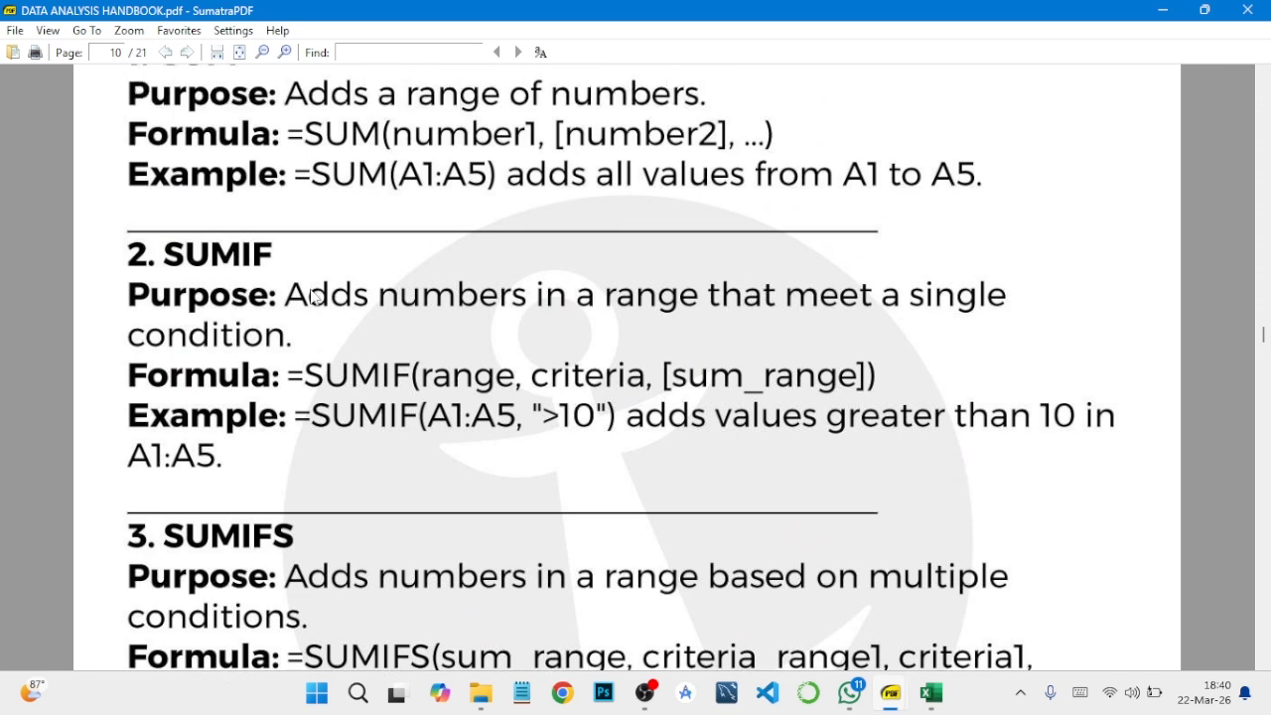
scroll(314, 296, "down", 5)
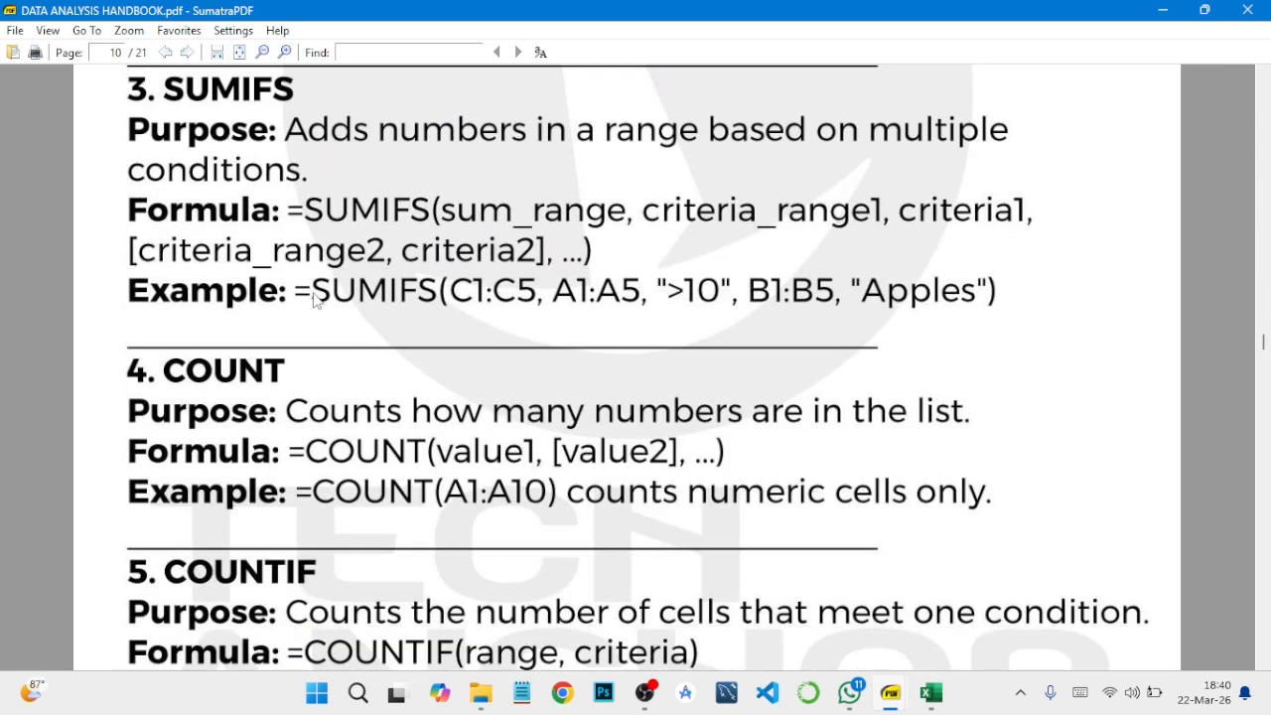
scroll(314, 298, "down", 4)
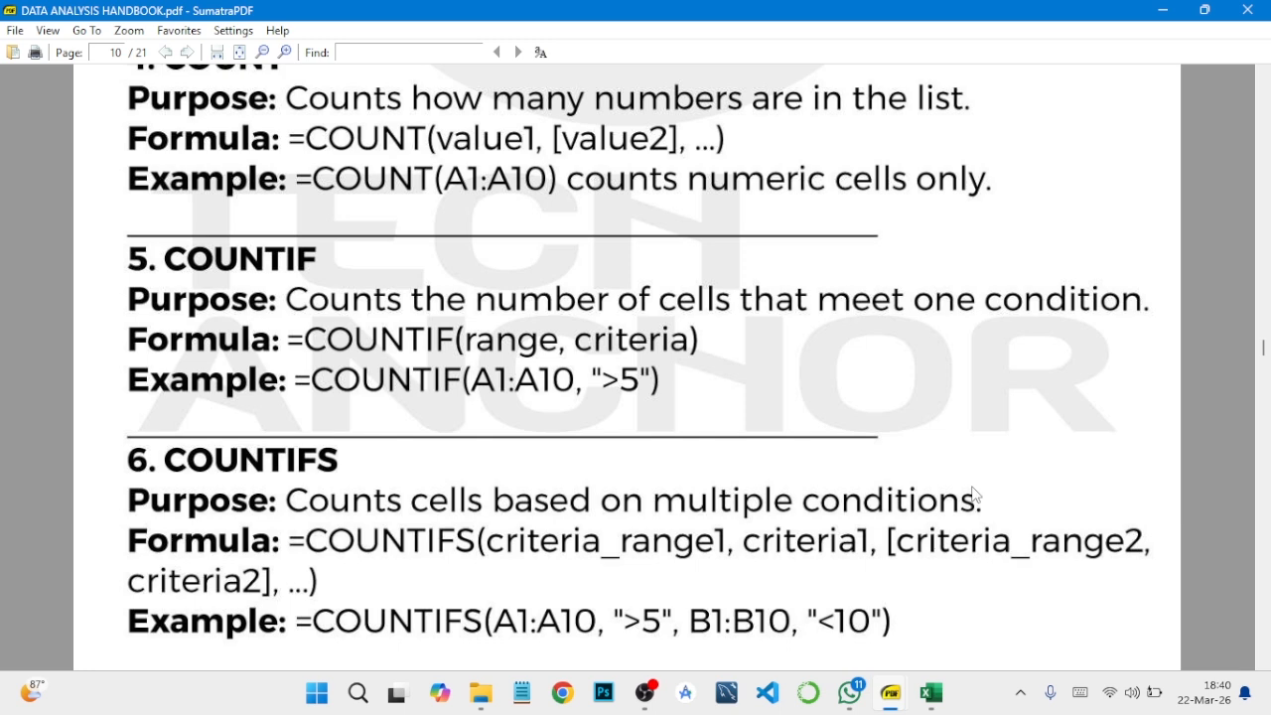
left_click(1161, 10)
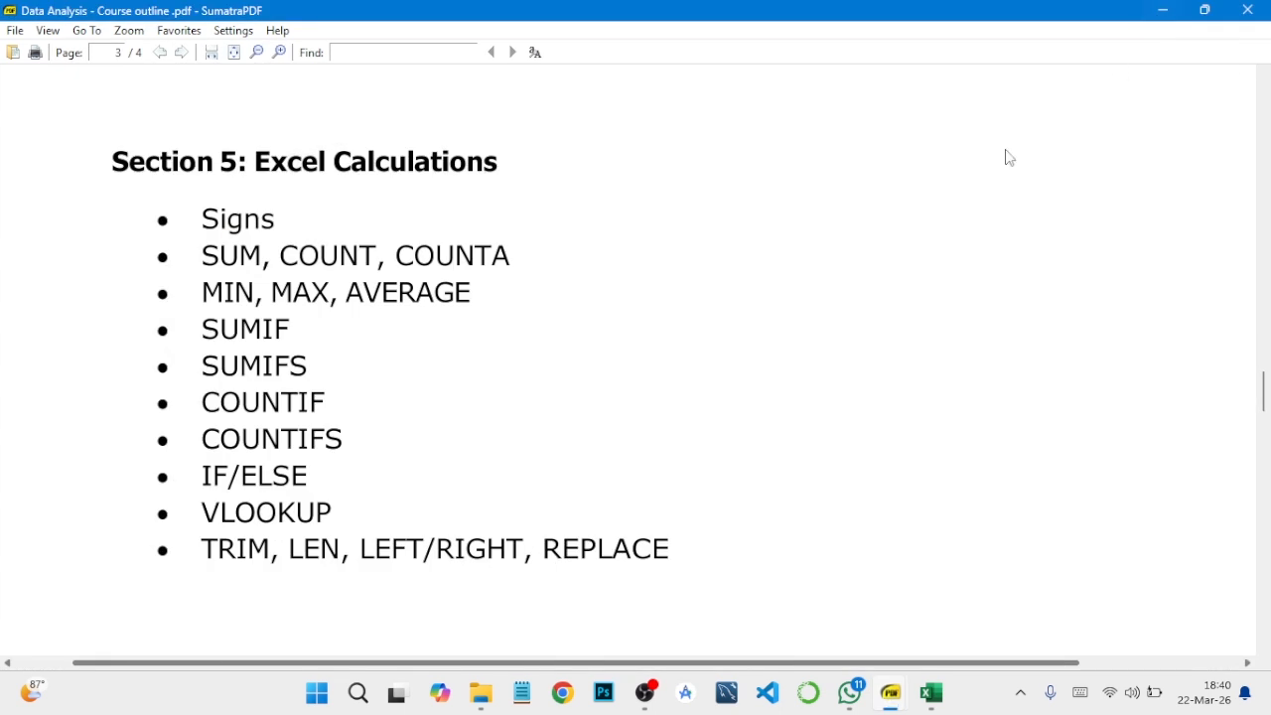
Step: Read the COUNTIF and COUNTIFS questions in the Excel Calculations Questions Task PDF, and return to the Excel workbook
mouse_move(889, 692)
left_click(884, 586)
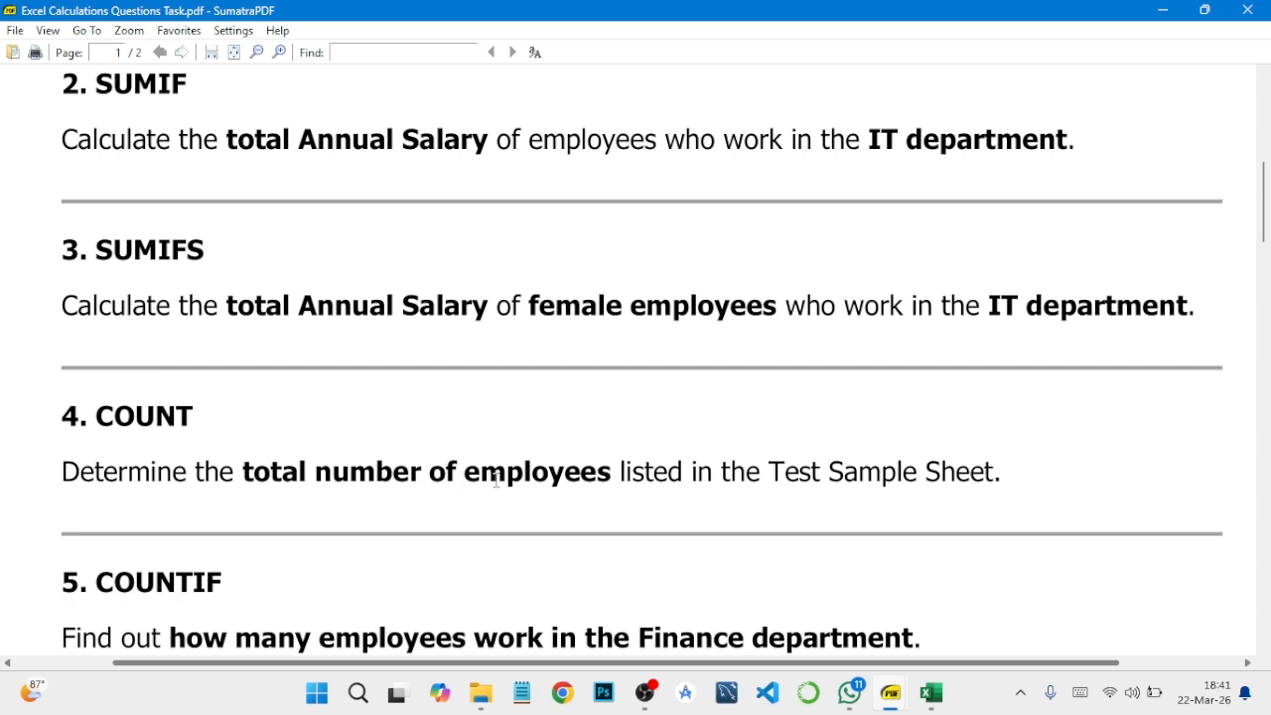
scroll(295, 488, "down", 3)
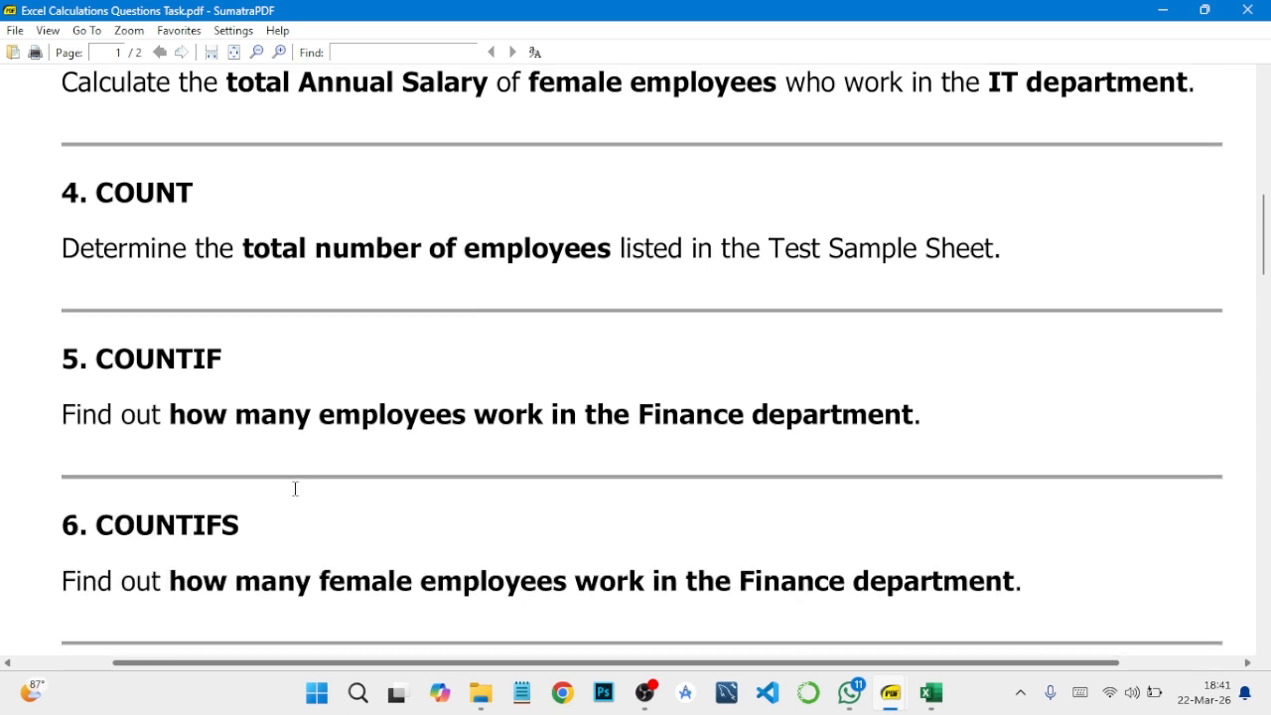
scroll(205, 397, "down", 1)
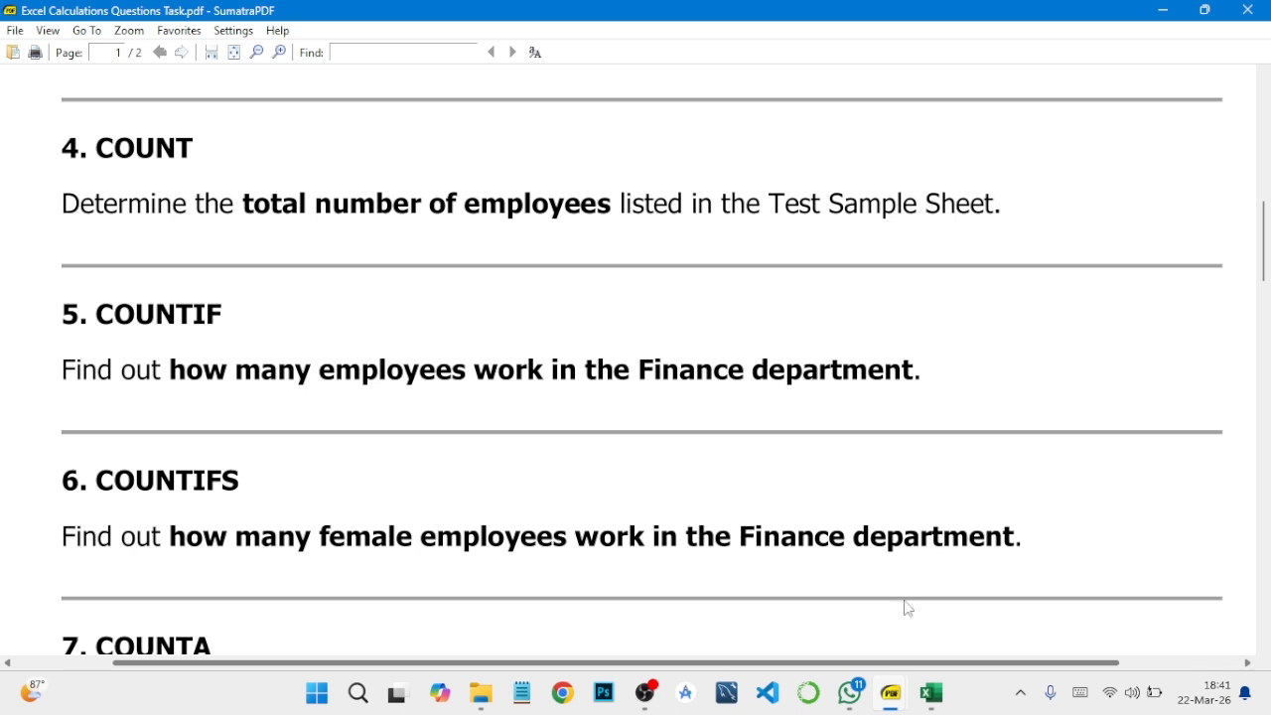
left_click(932, 692)
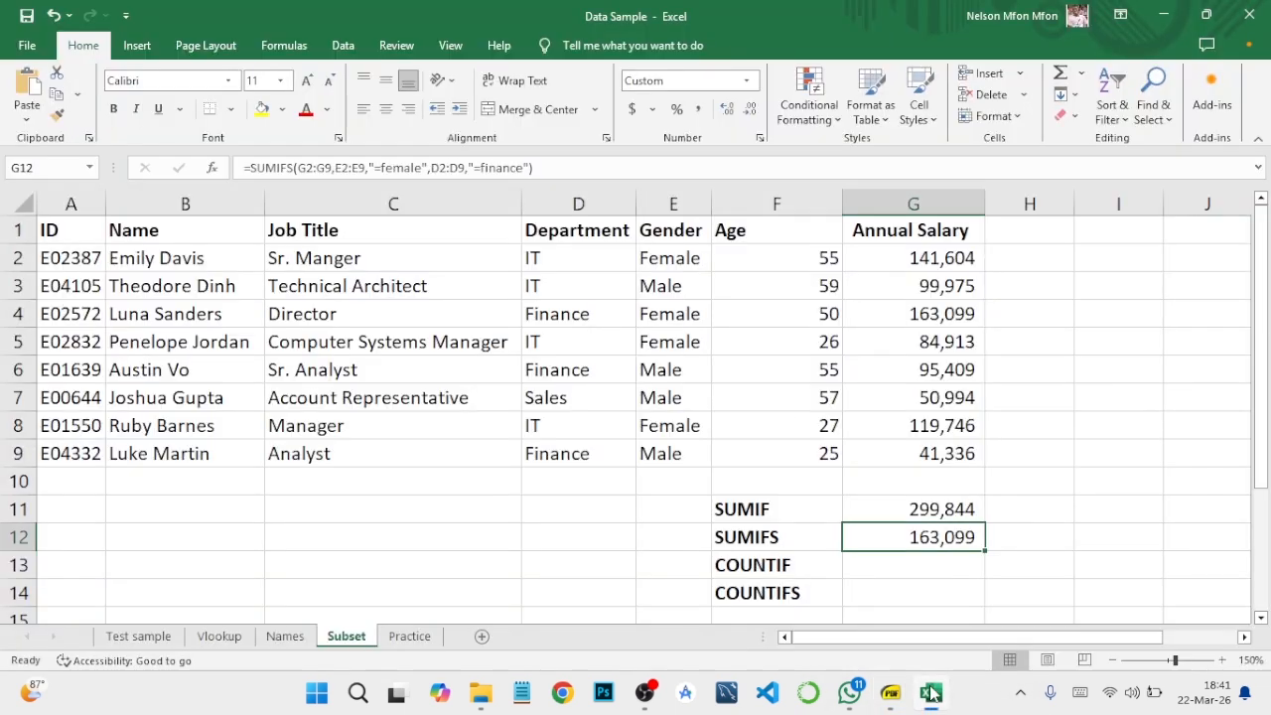
Step: Enter a COUNTIF formula in G13 that counts the Department cells D2:D9 matching "=IT"
left_click(908, 568)
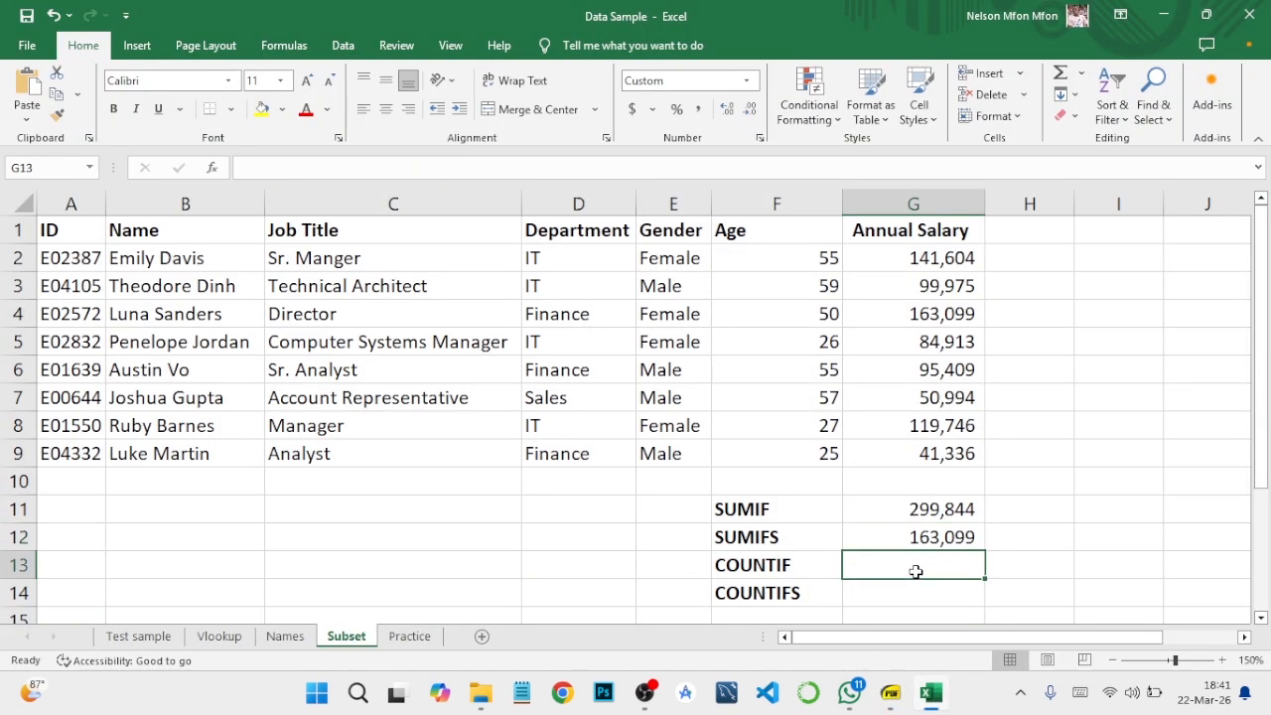
type("=cou")
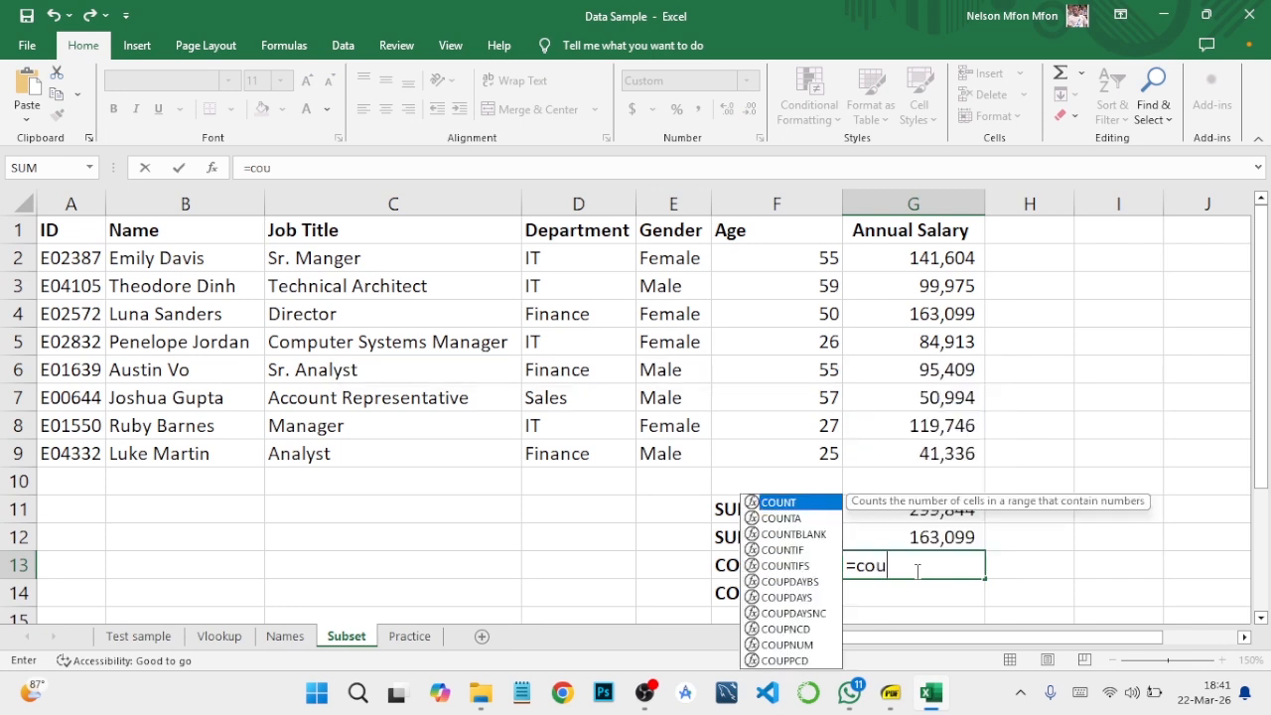
double_click(772, 549)
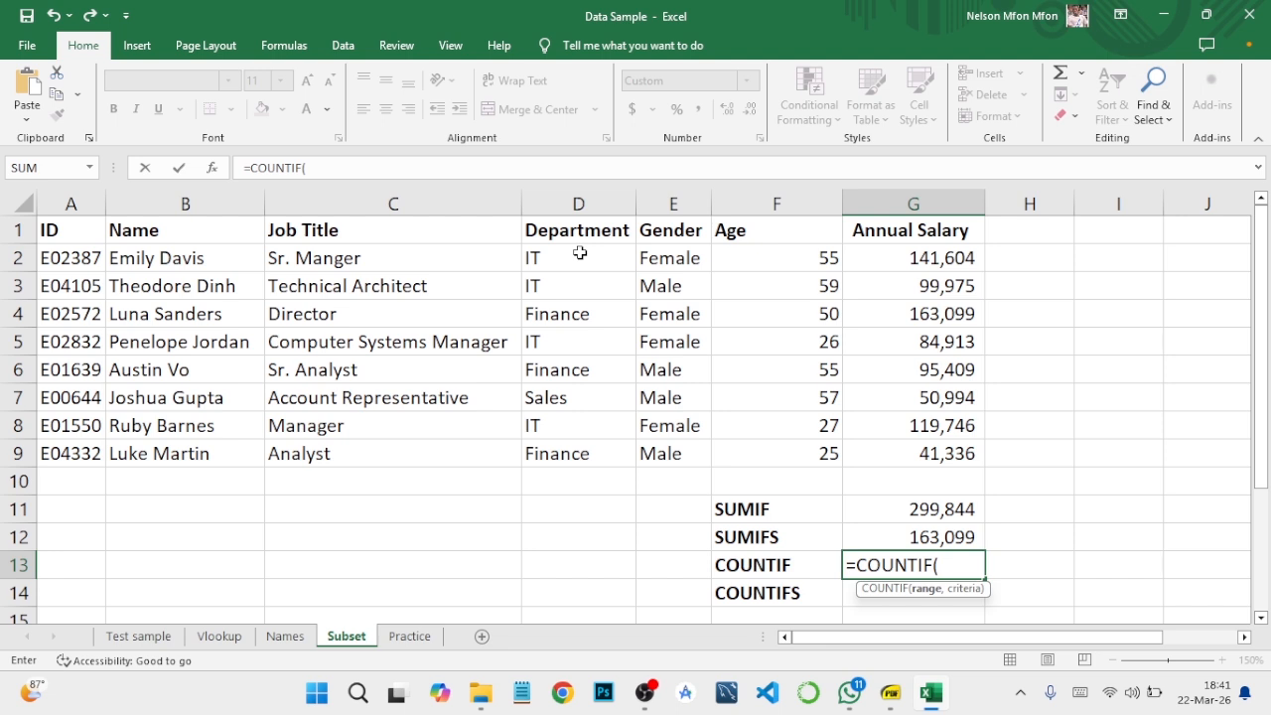
left_click_drag(580, 259, 596, 451)
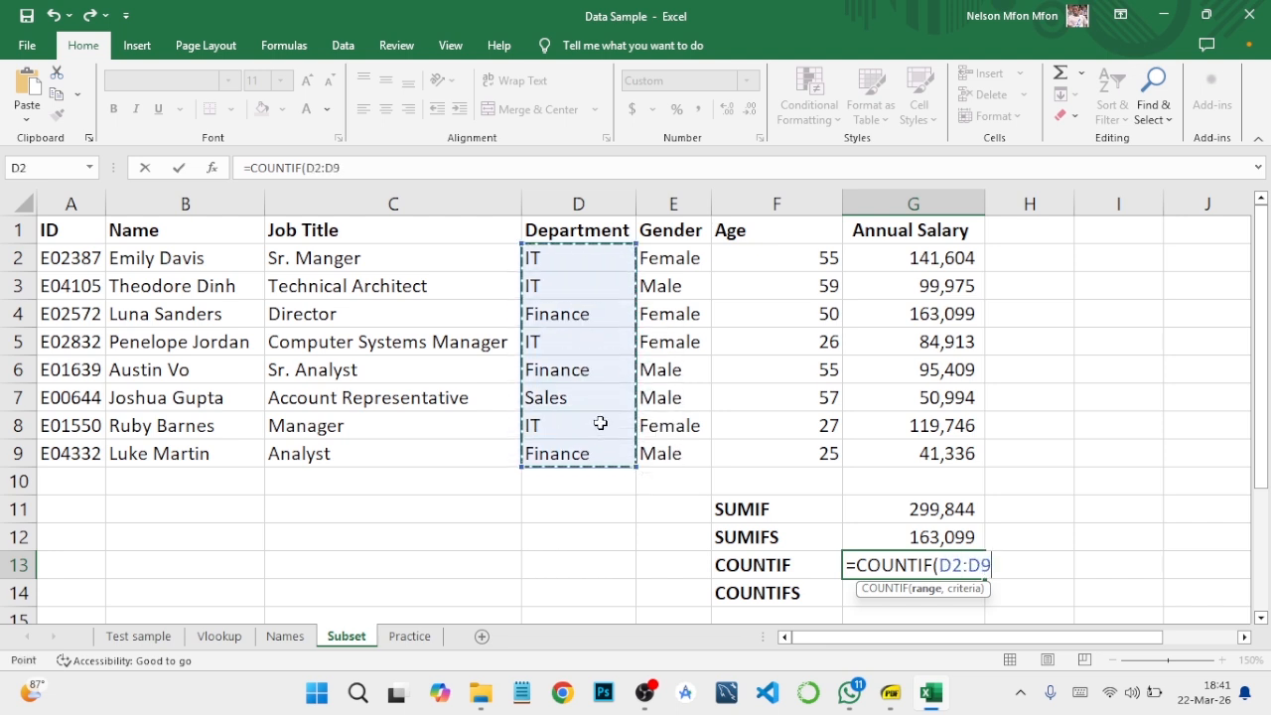
type(",")
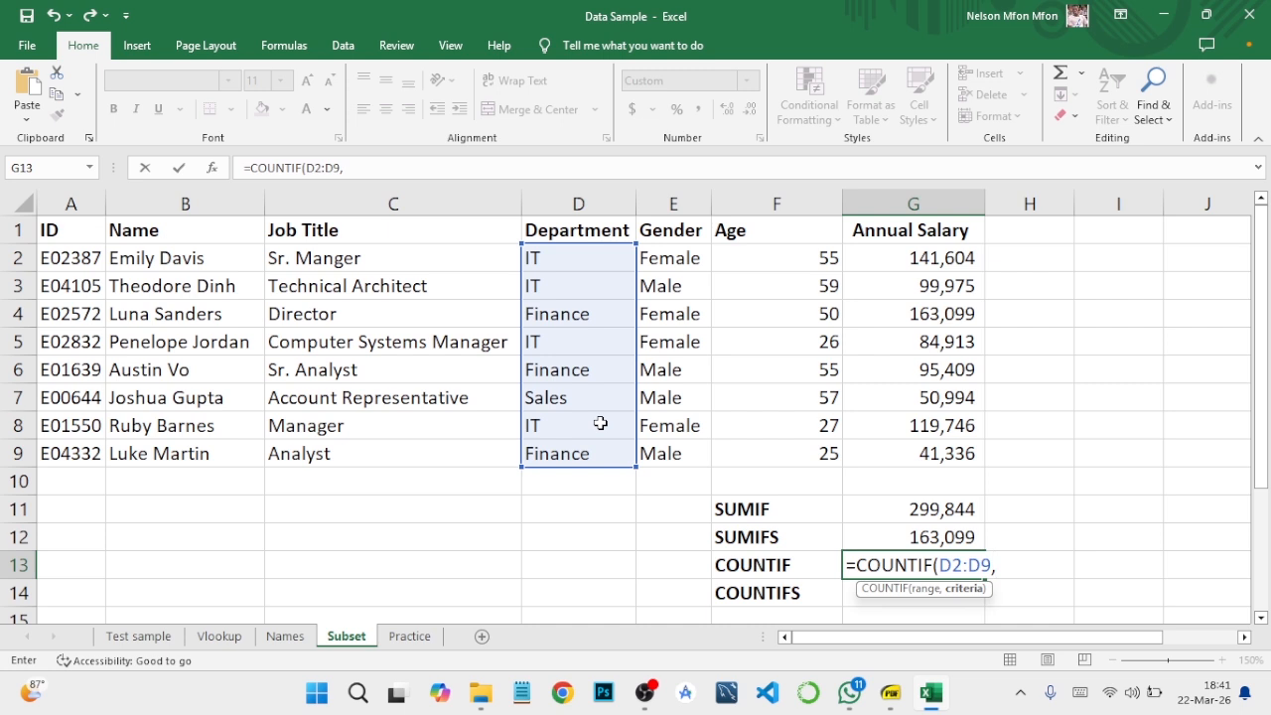
type("\"=IT\")")
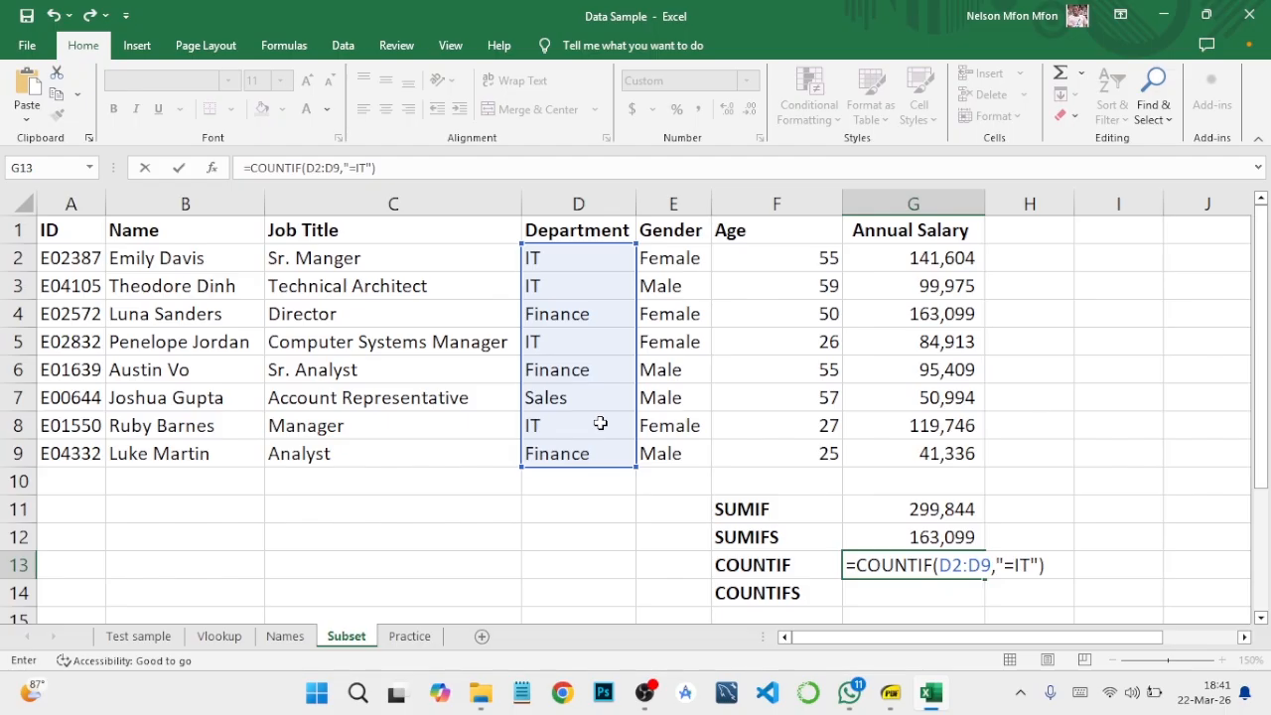
key("Return")
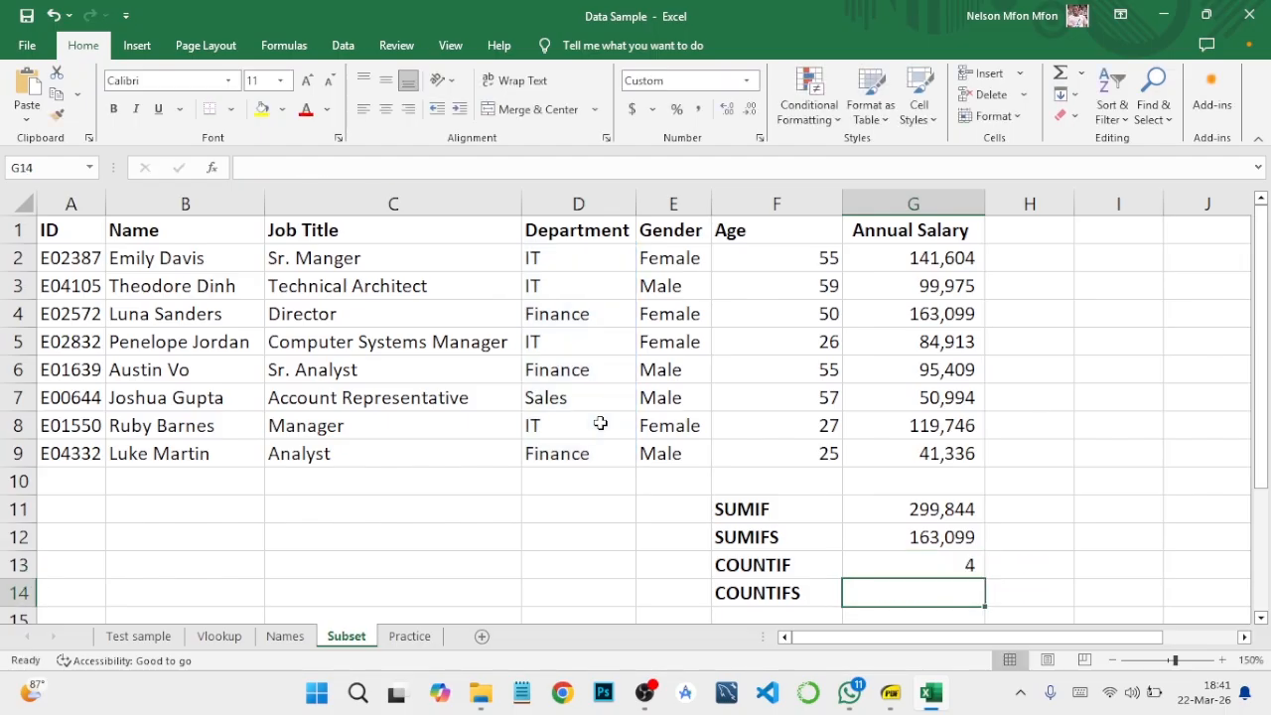
Step: Check the COUNTIF result in G13 against the individual IT entries in the Department column
left_click(869, 557)
left_click(552, 425)
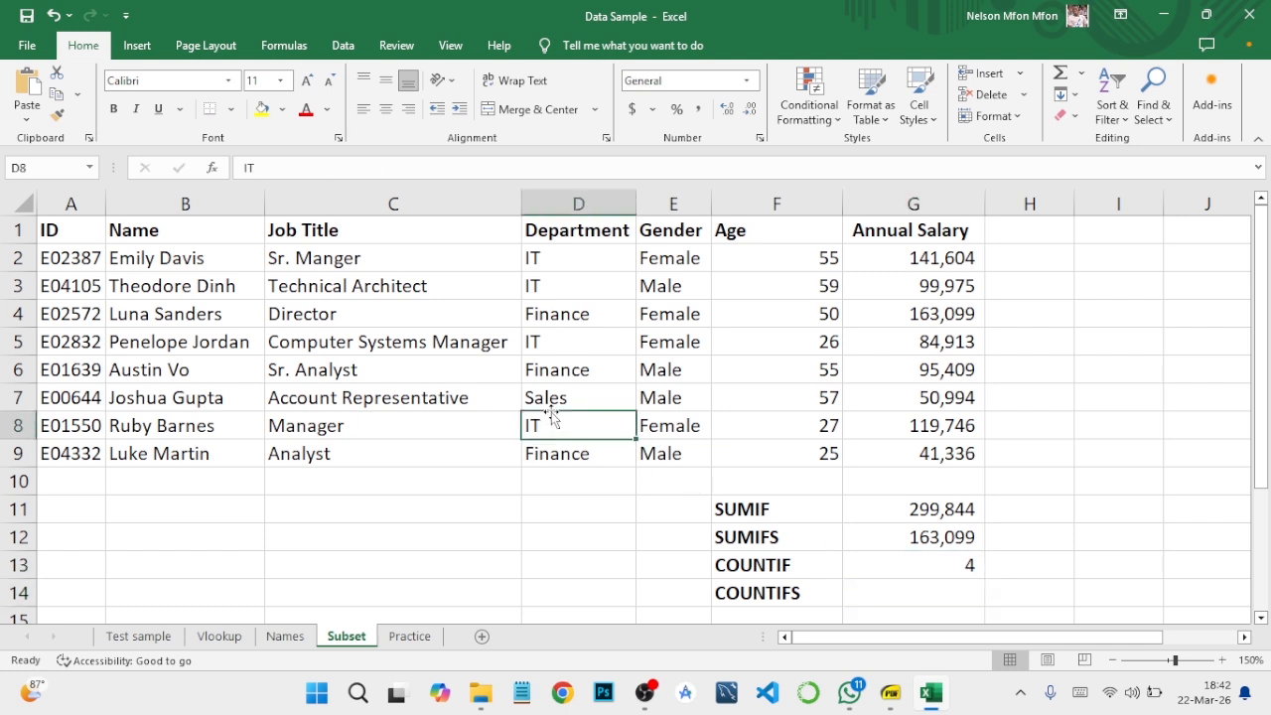
left_click(561, 339)
left_click(557, 287)
left_click(563, 258)
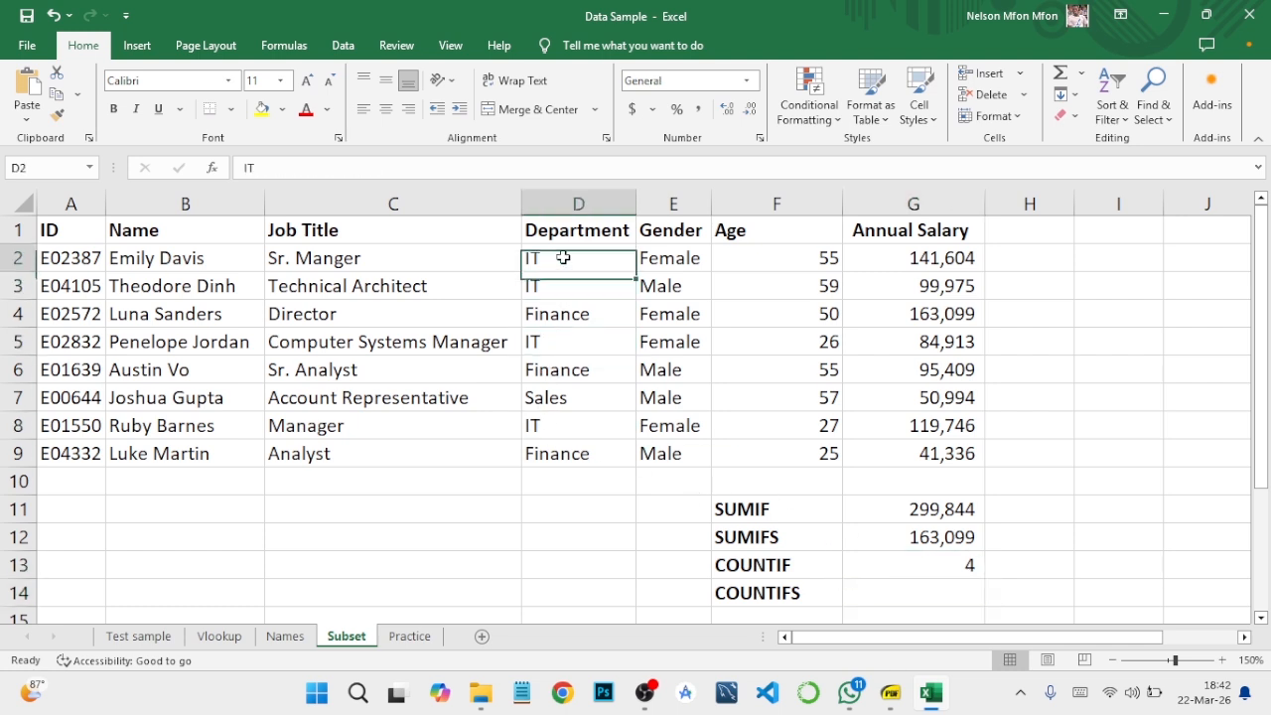
Step: Start a COUNTIFS formula in G14, read the COUNTIFS question in the Excel Calculations Questions Task PDF, and return to the workbook
left_click(910, 594)
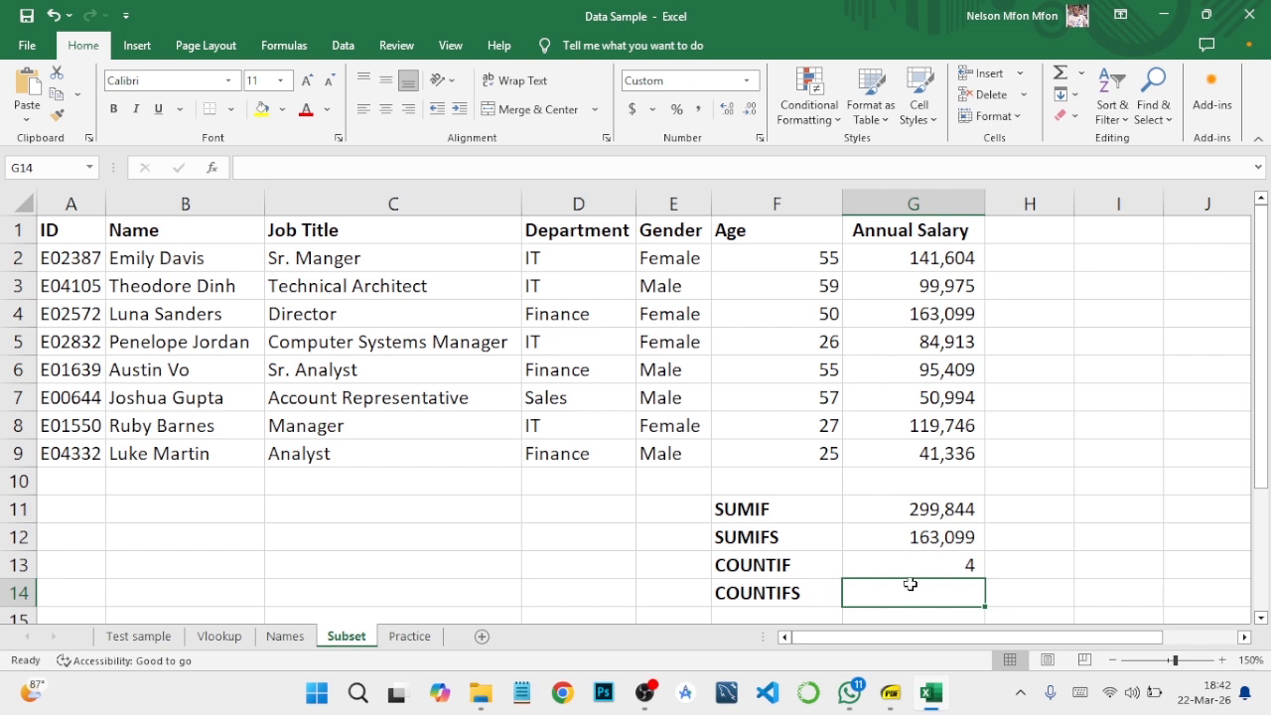
type("=cou")
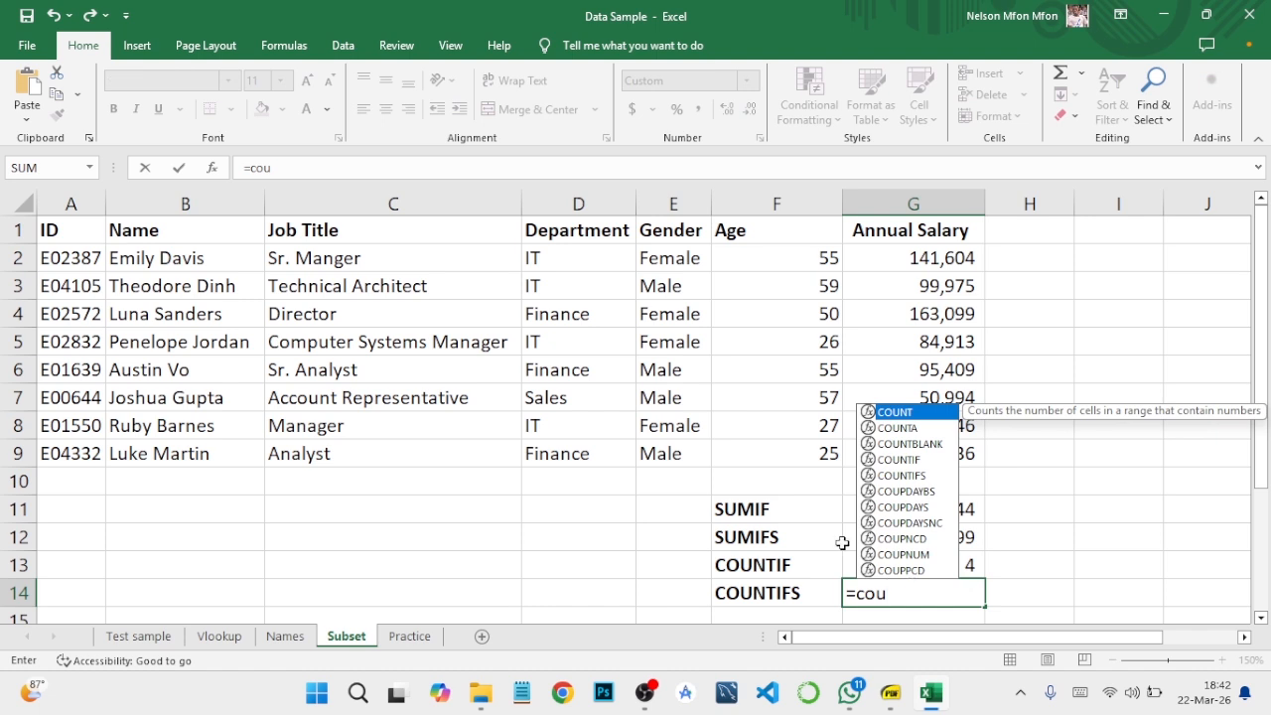
double_click(893, 476)
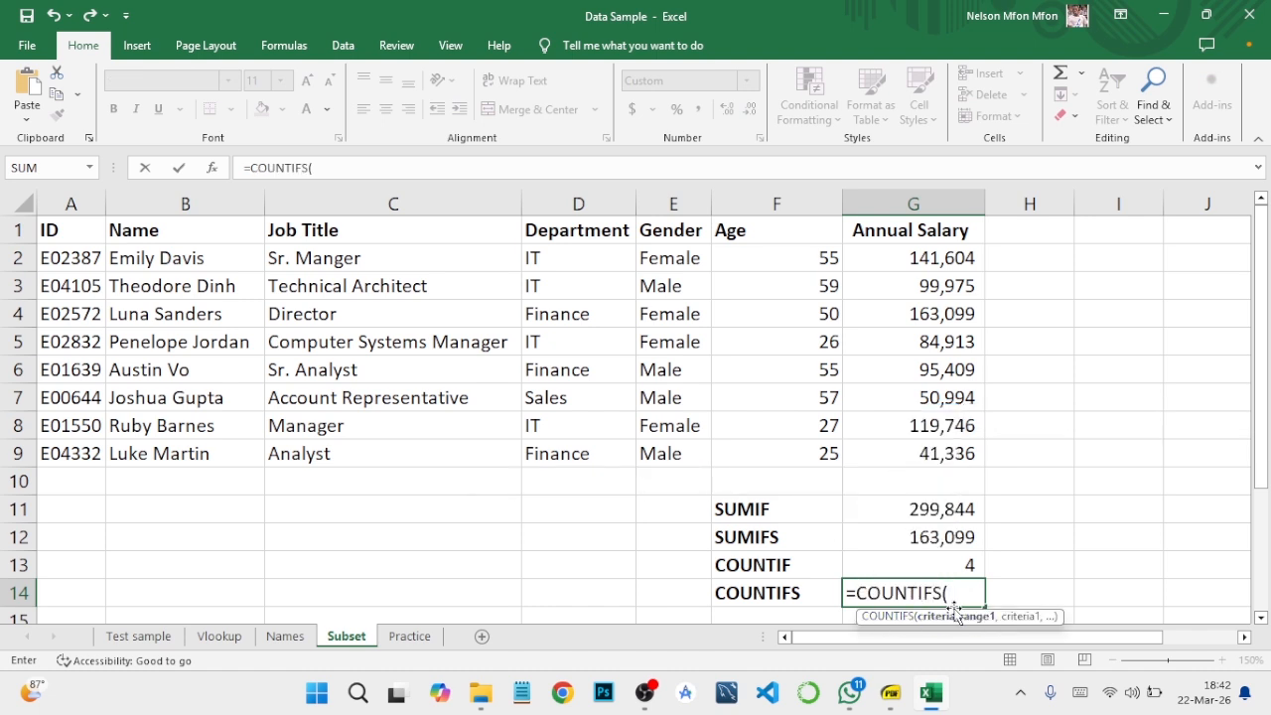
mouse_move(890, 692)
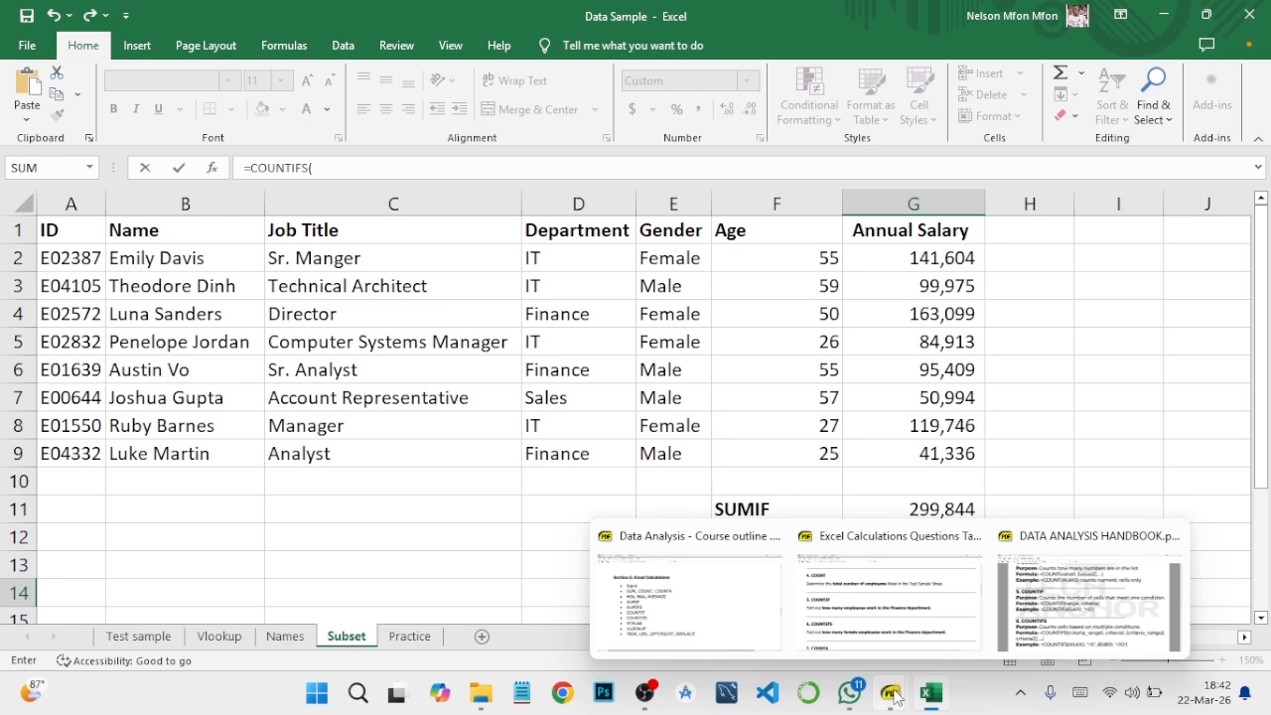
left_click(894, 596)
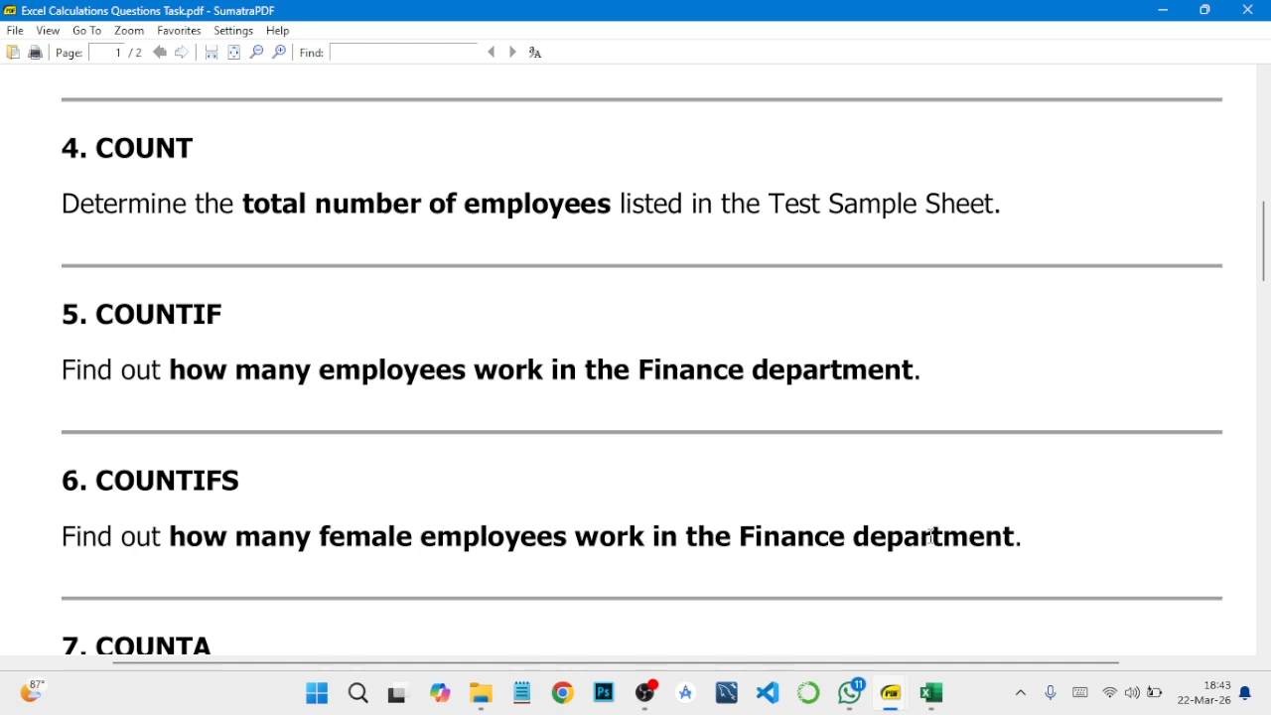
left_click(1158, 12)
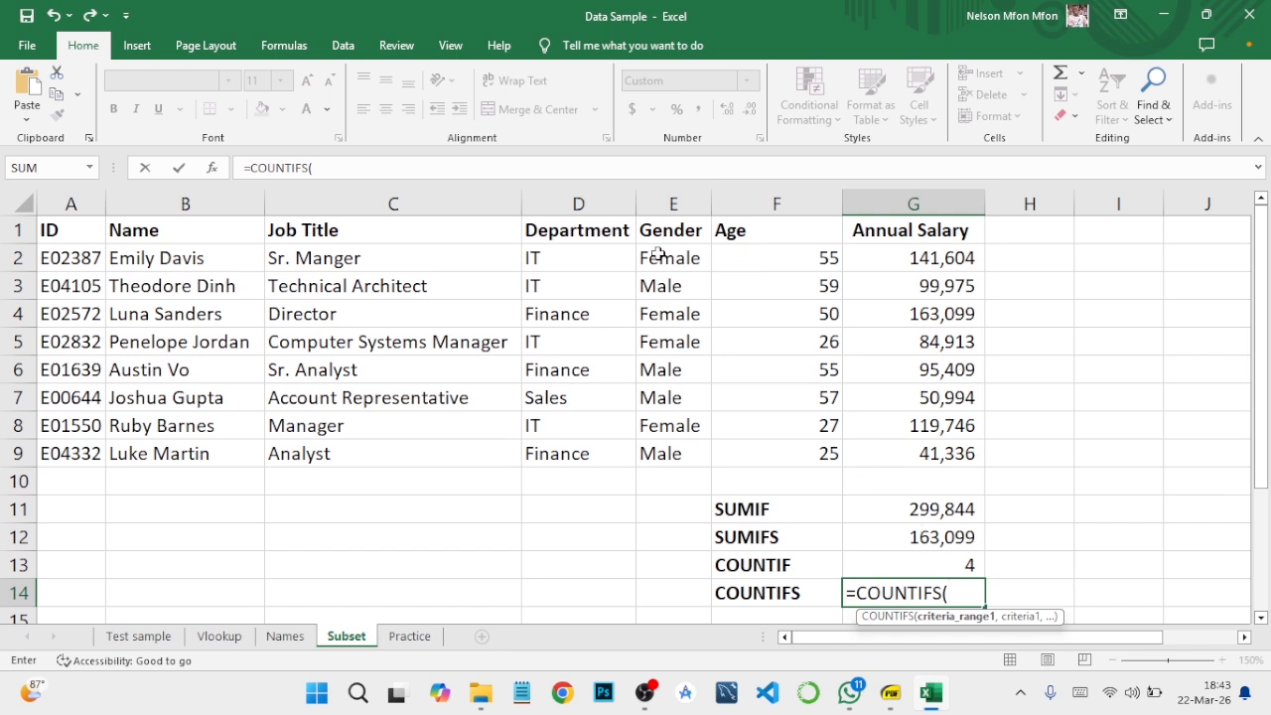
Step: Complete the COUNTIFS formula in G14 to count rows with Gender E2:E9 matching "=female" and Department D2:D9 matching "=IT"
left_click_drag(657, 255, 686, 446)
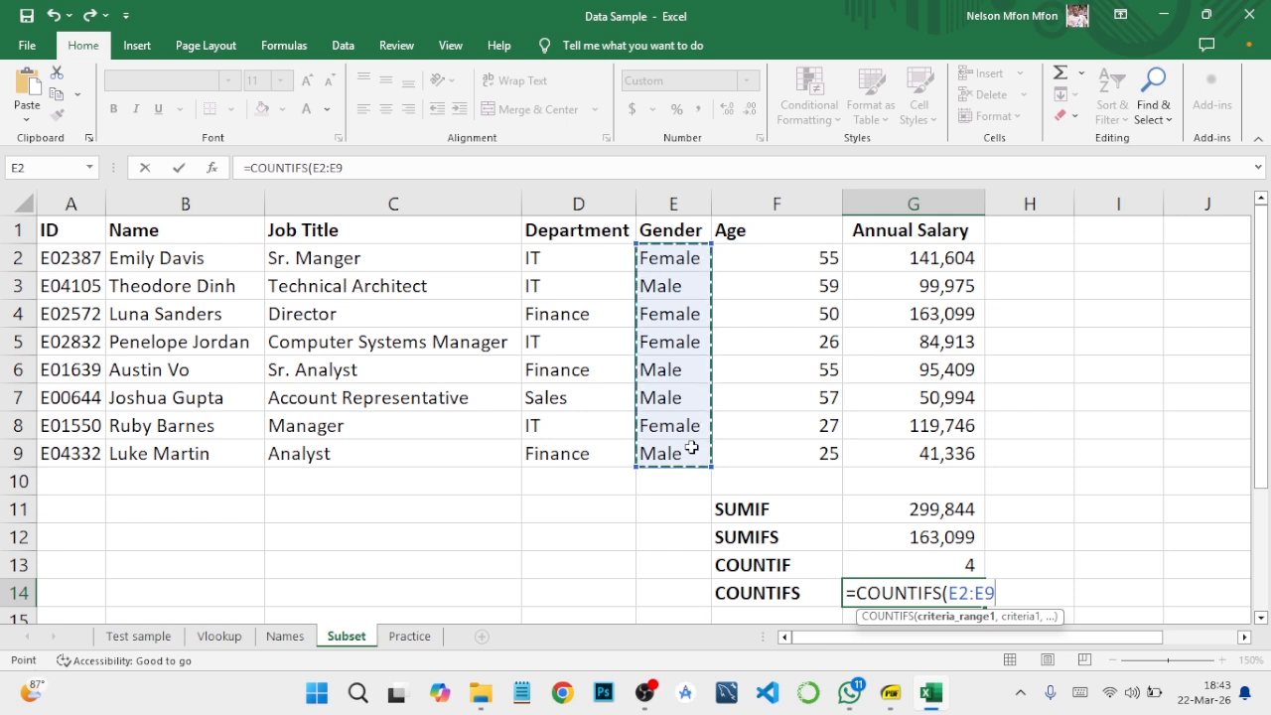
type(",\"")
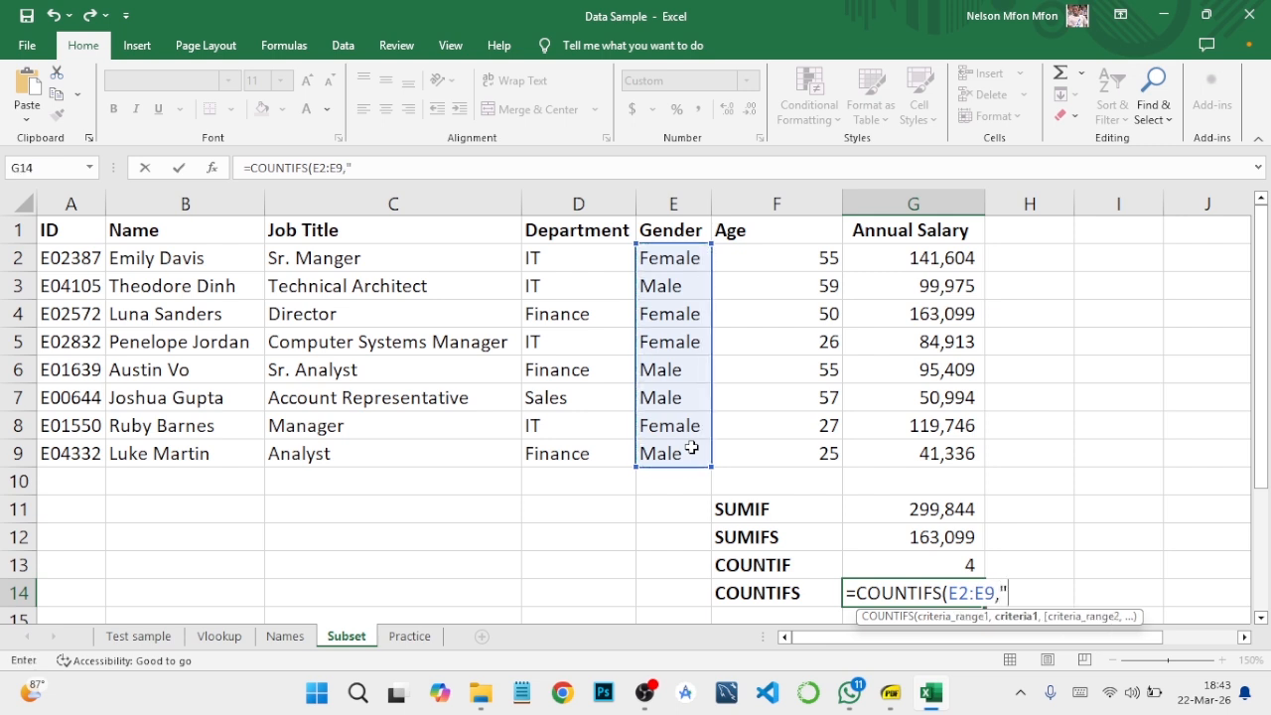
type("=female")
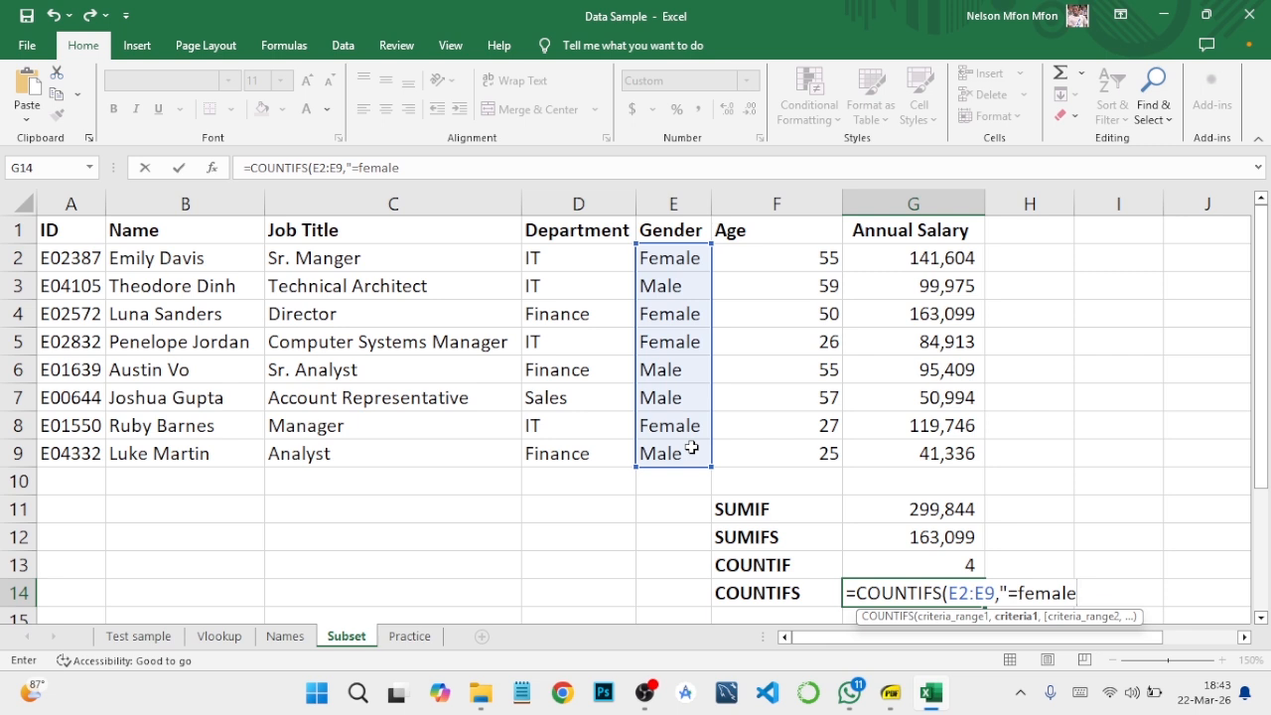
type("\",")
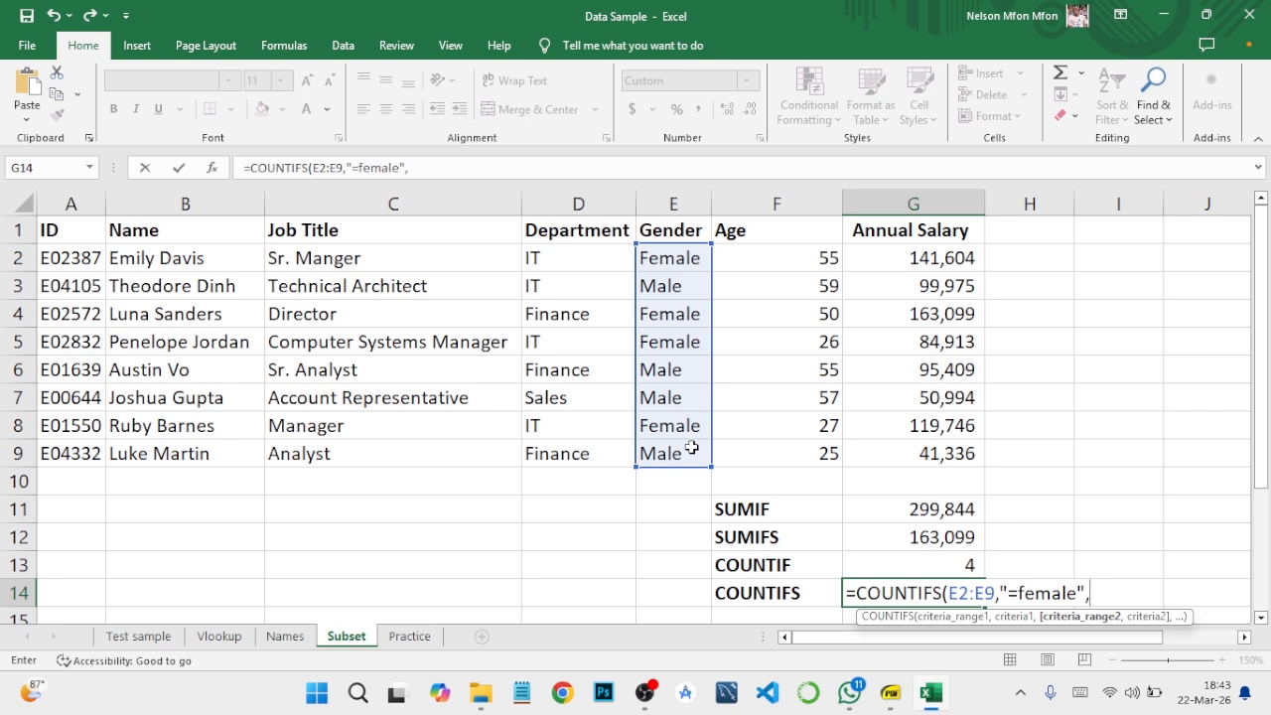
left_click_drag(554, 261, 581, 449)
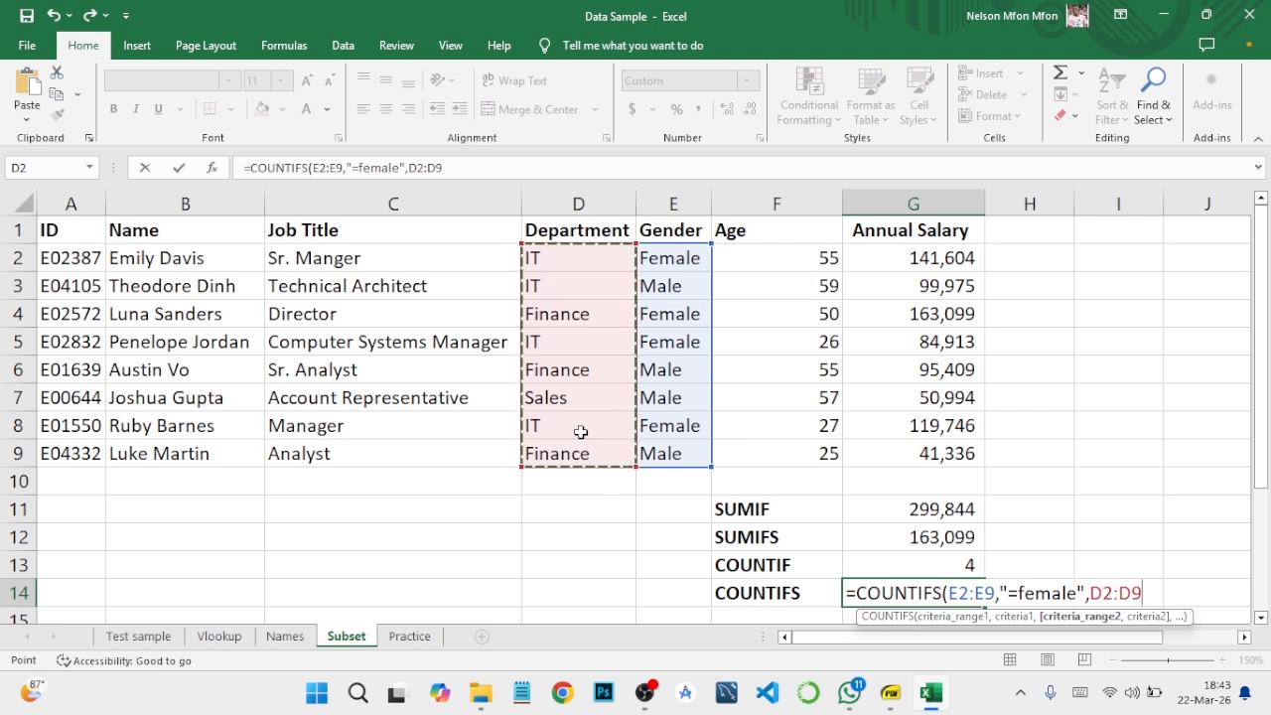
type(",")
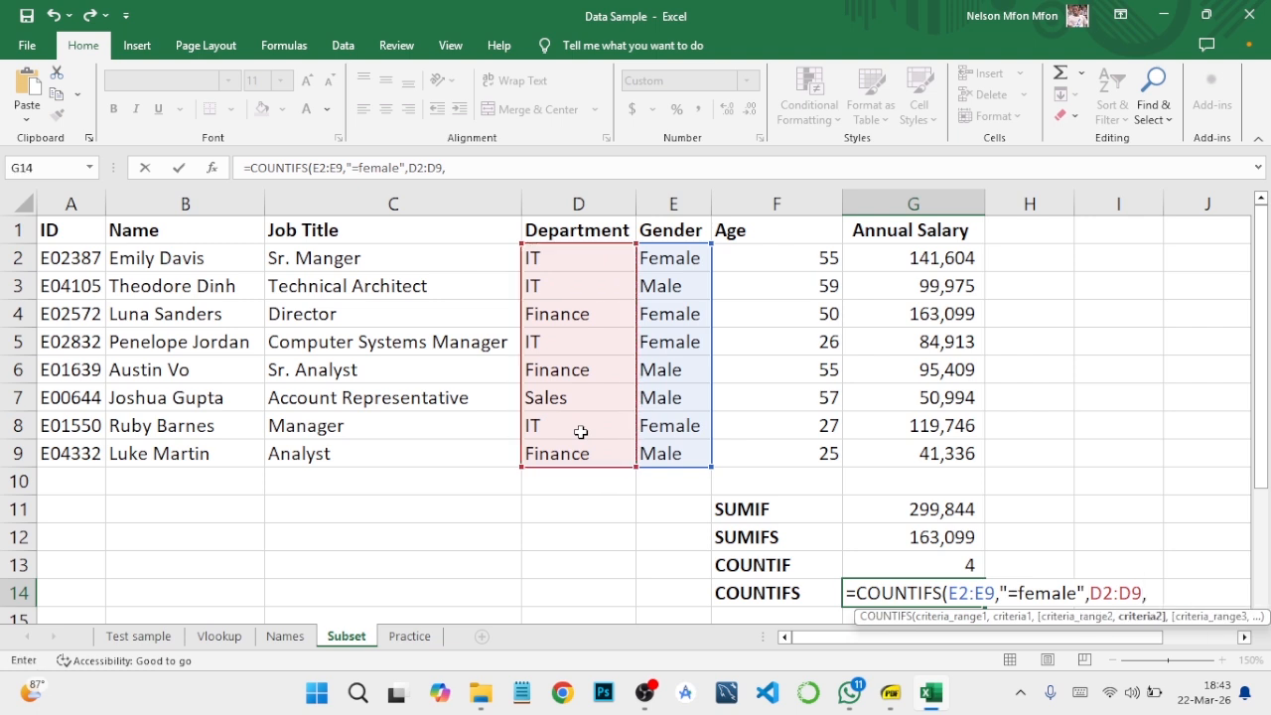
type("\"=IT\")")
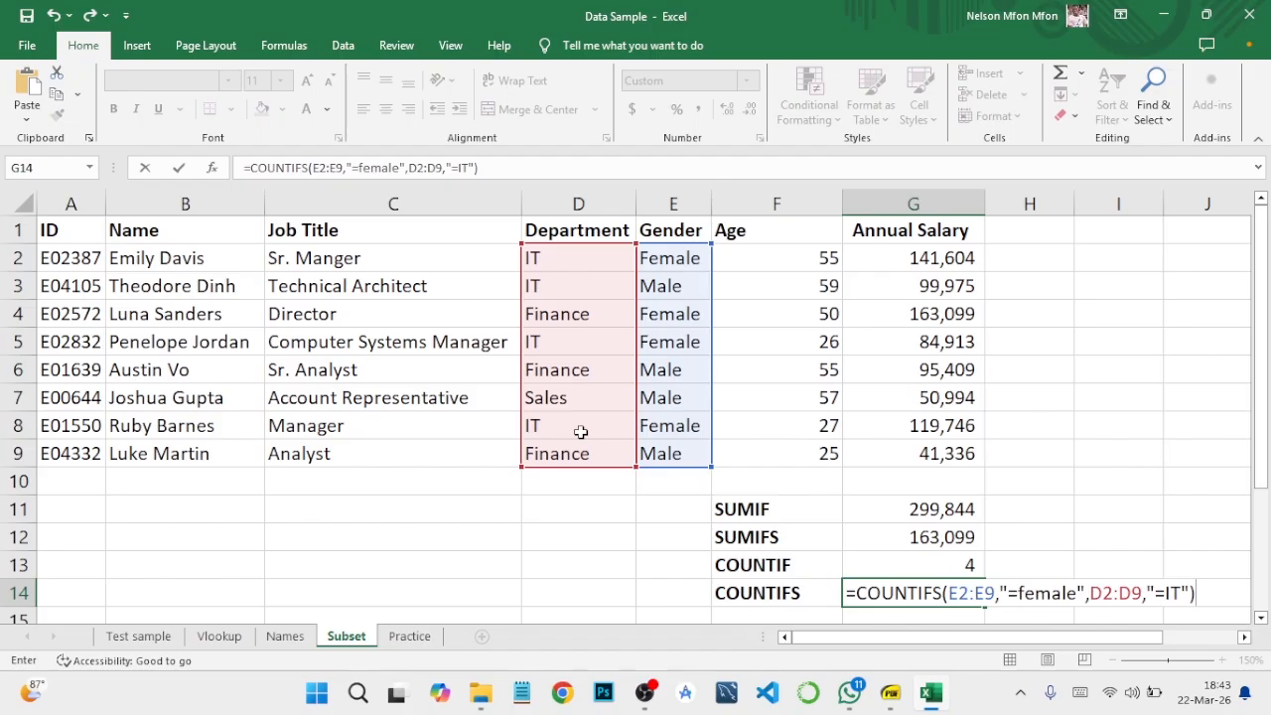
key("Return")
Step: Check the COUNTIFS result in G14 against the Department and Gender entries of each IT employee
scroll(616, 402, "up", 1)
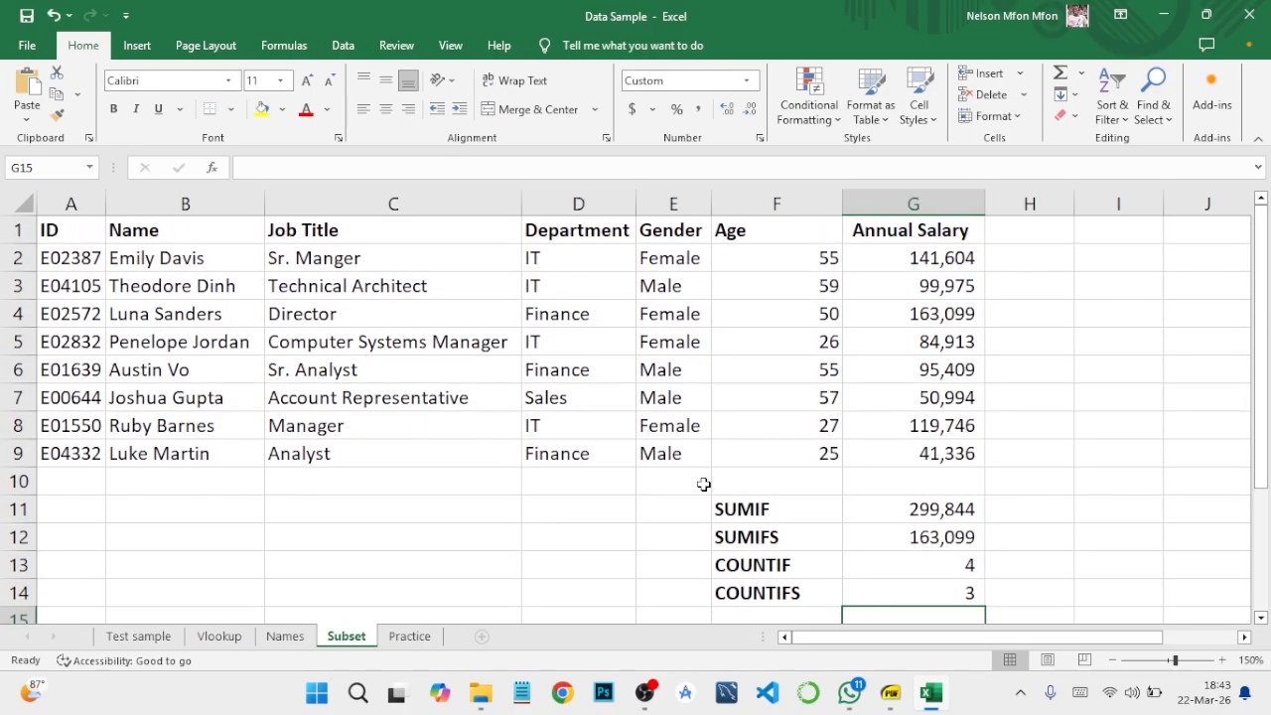
left_click(894, 591)
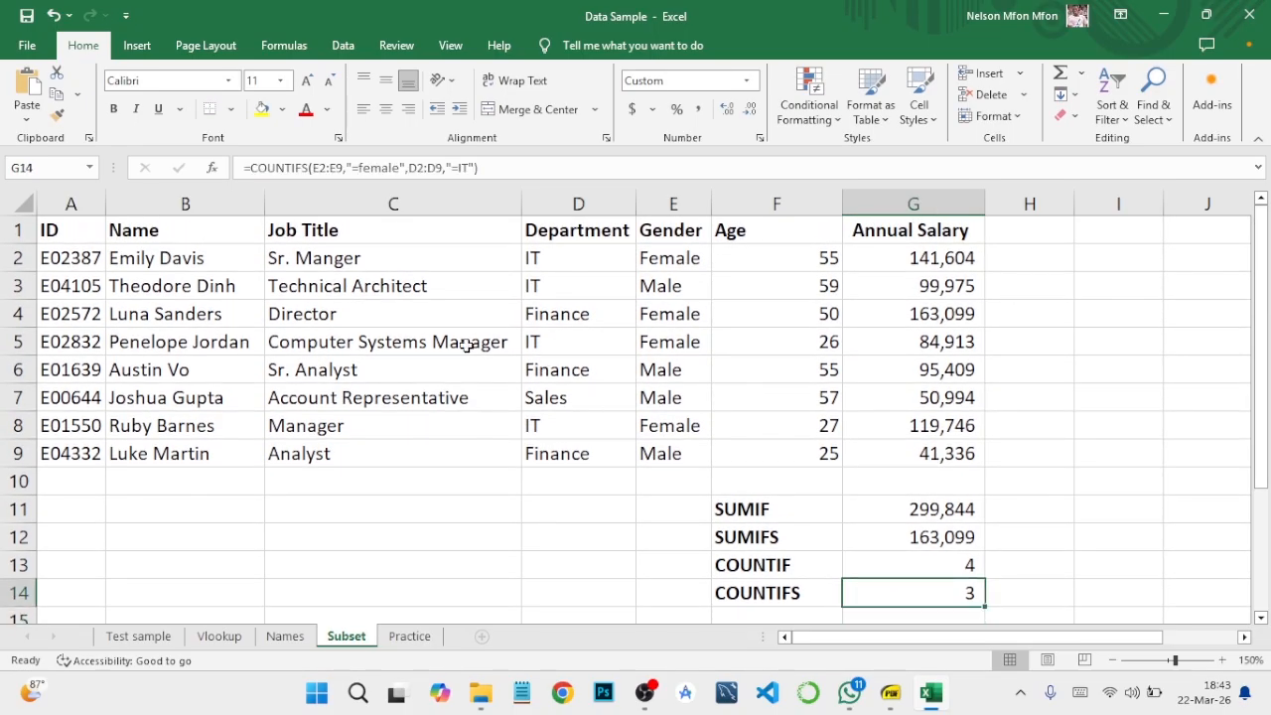
left_click(549, 258)
left_click(664, 258)
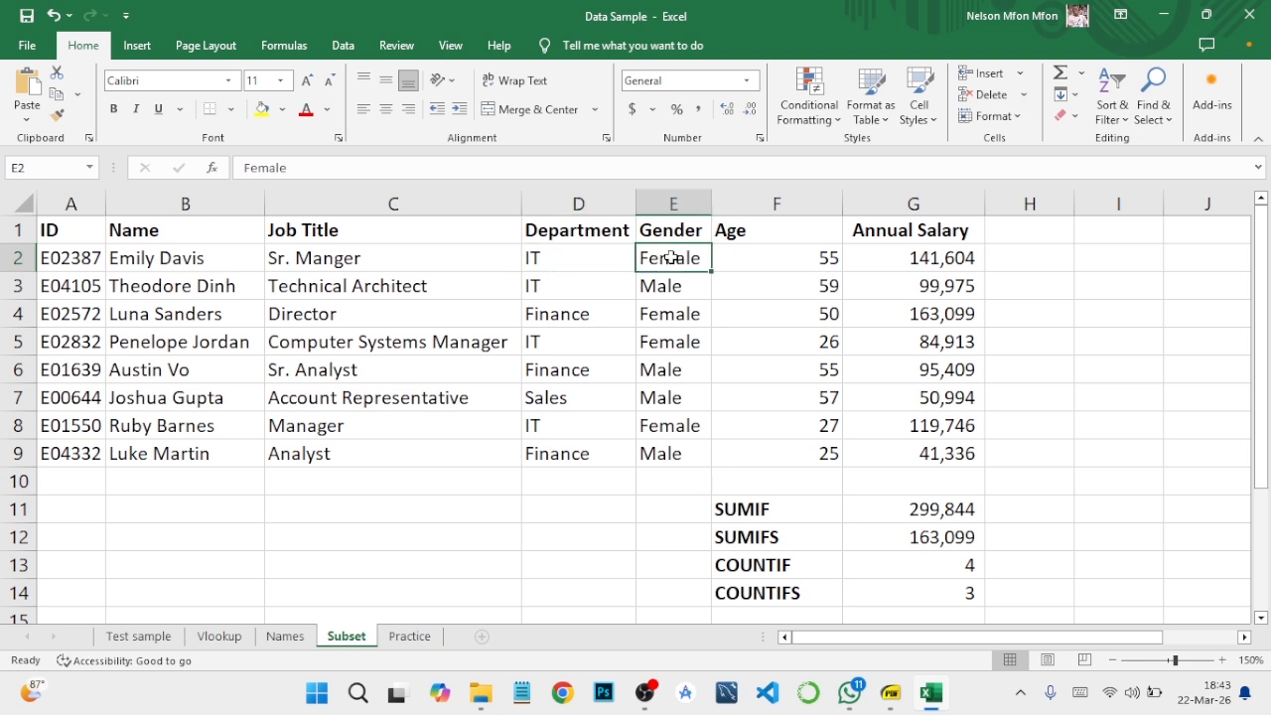
left_click(548, 294)
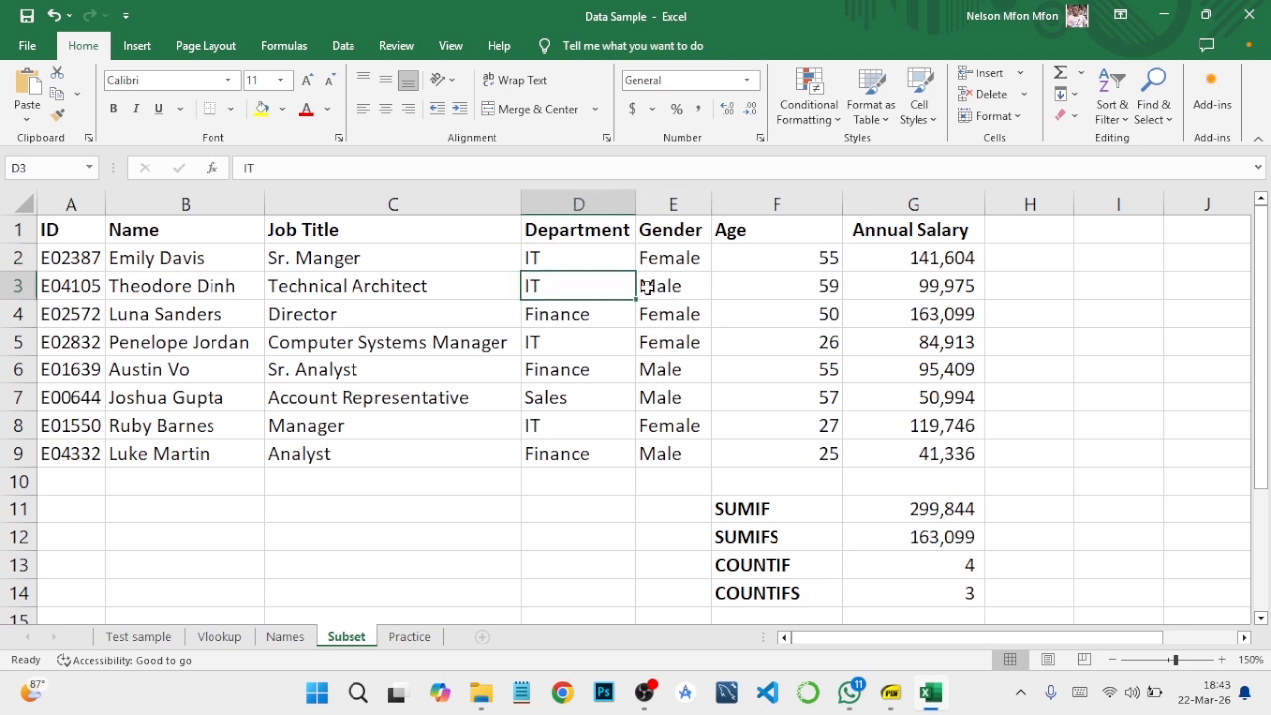
left_click(579, 344)
left_click(652, 344)
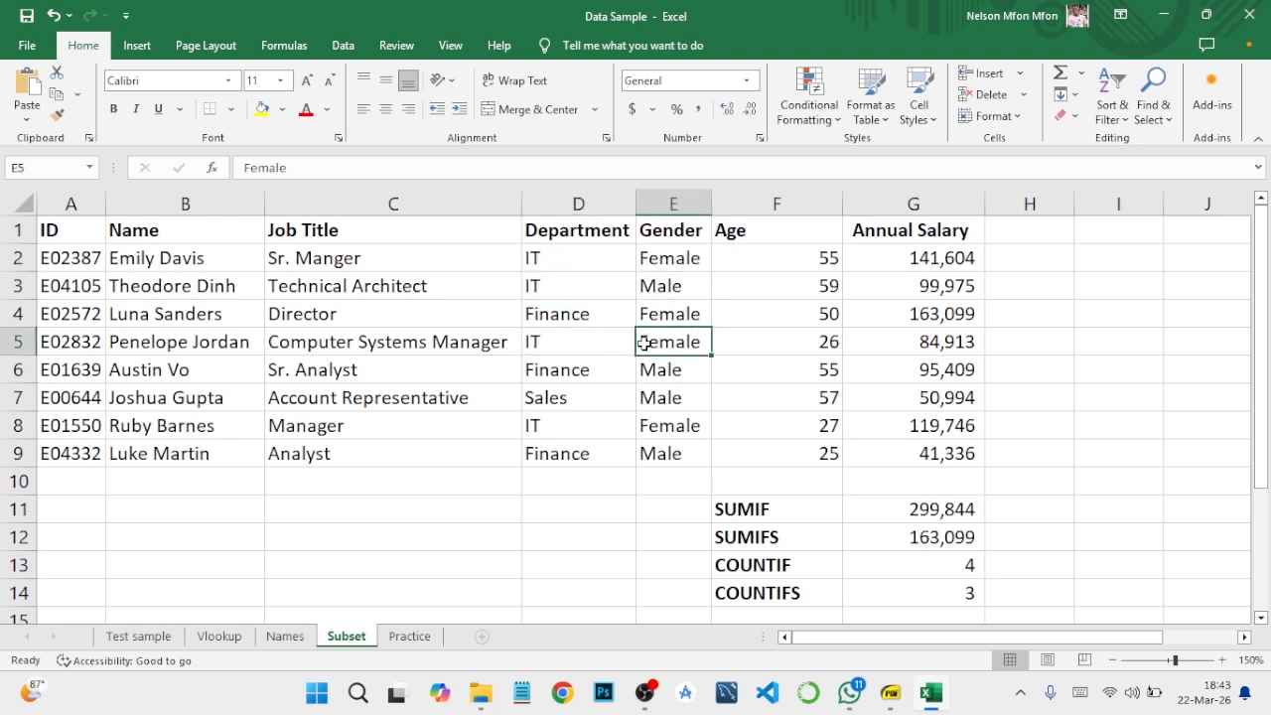
left_click(578, 419)
left_click(665, 425)
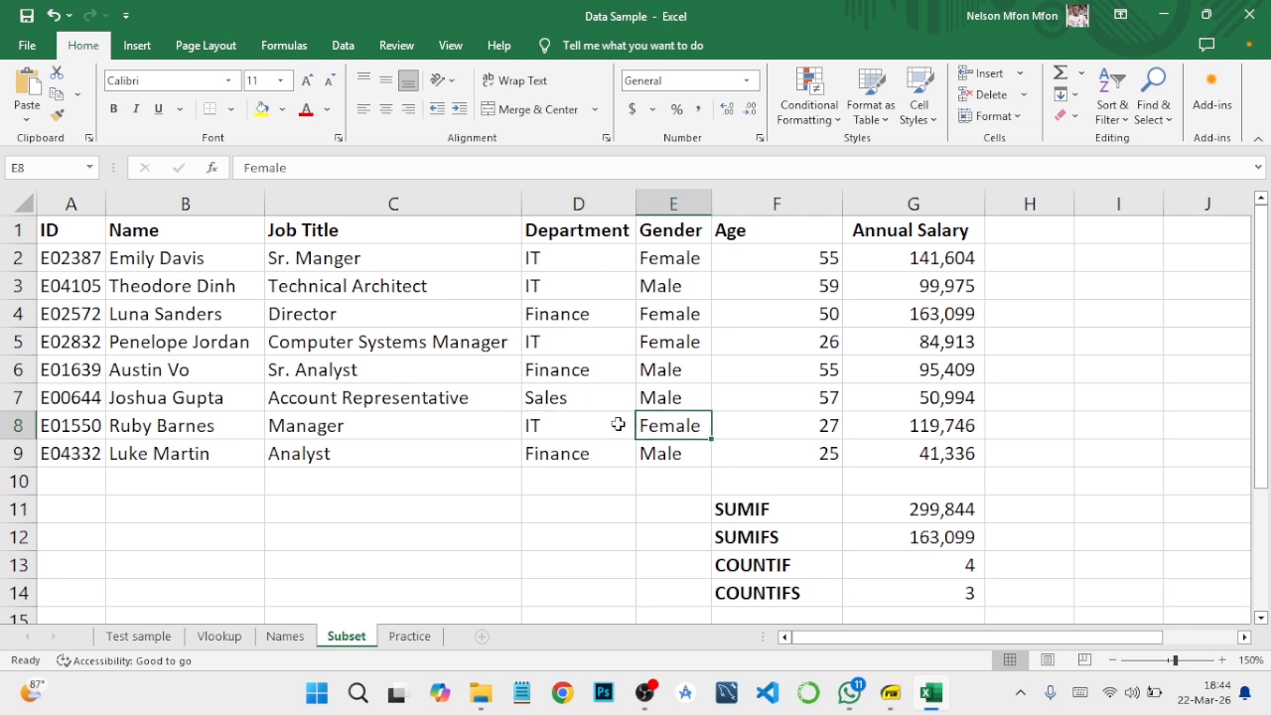